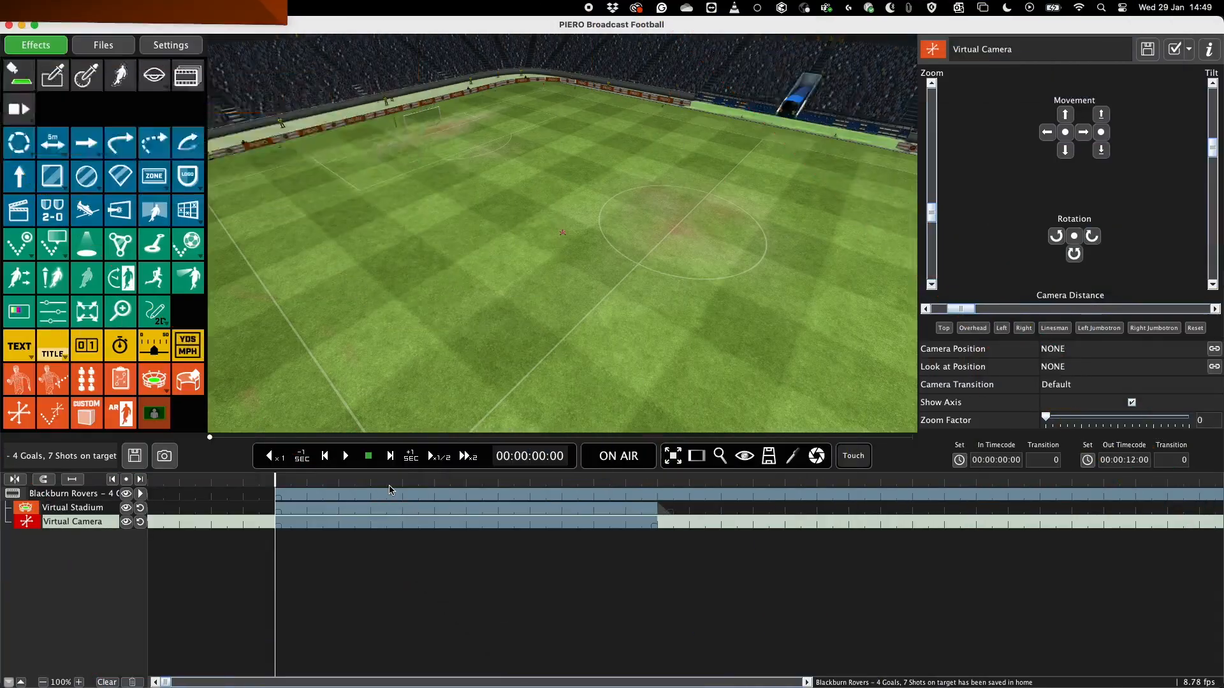
# Add a Vertical Grid effect to the pitch and move it from near midfield towards the far goal.
pyautogui.click(189, 211)
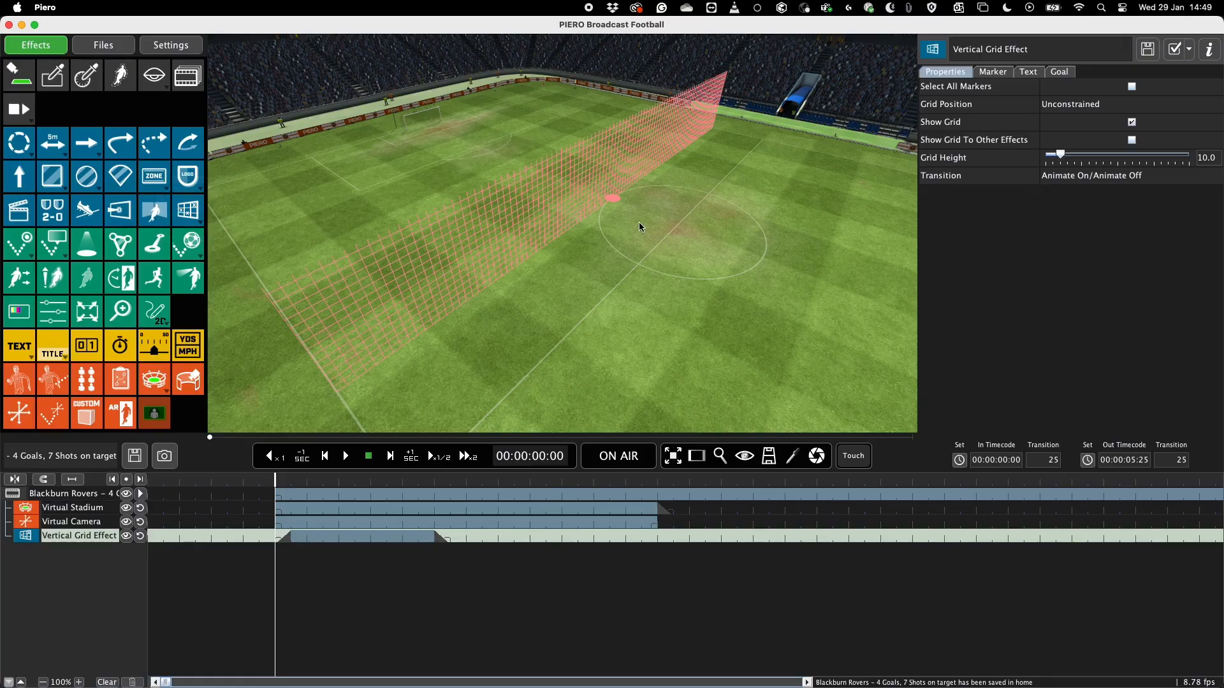
pyautogui.moveTo(612, 198)
pyautogui.mouseDown()
pyautogui.moveTo(507, 149)
pyautogui.moveTo(716, 260)
pyautogui.moveTo(434, 158)
pyautogui.moveTo(454, 157)
pyautogui.mouseUp()
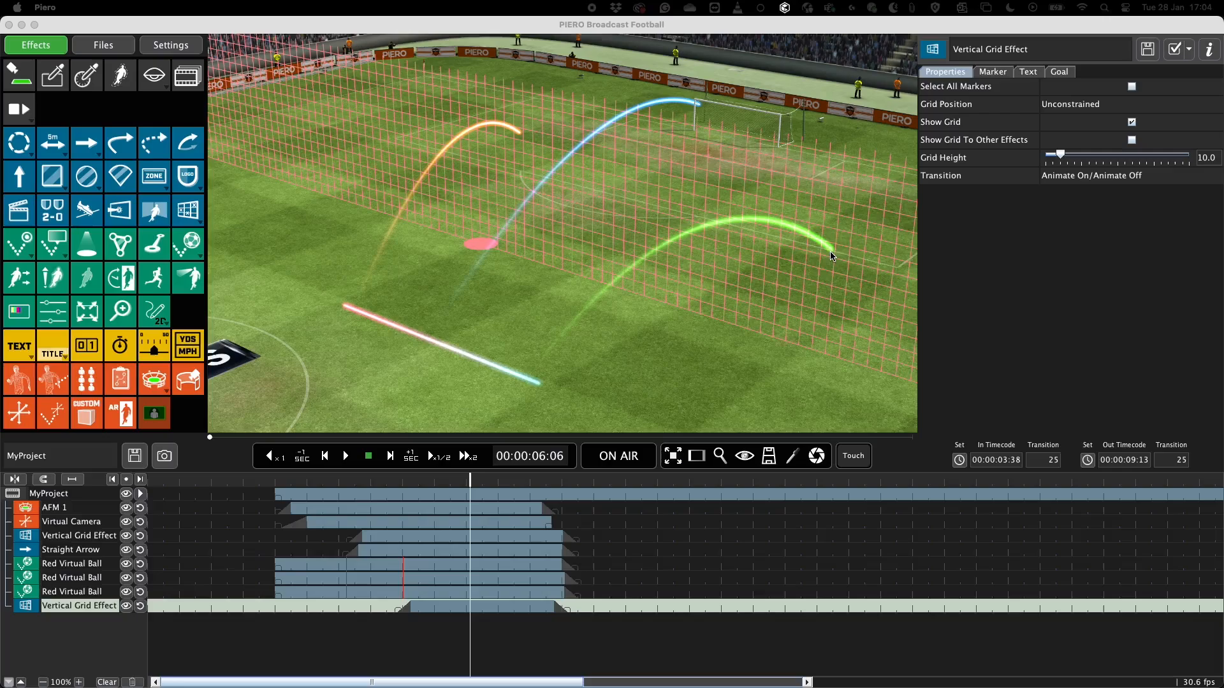
# Place a marker on the grid at the green ball trail's end, coloured Green with Yellow as second colour.
pyautogui.click(832, 256)
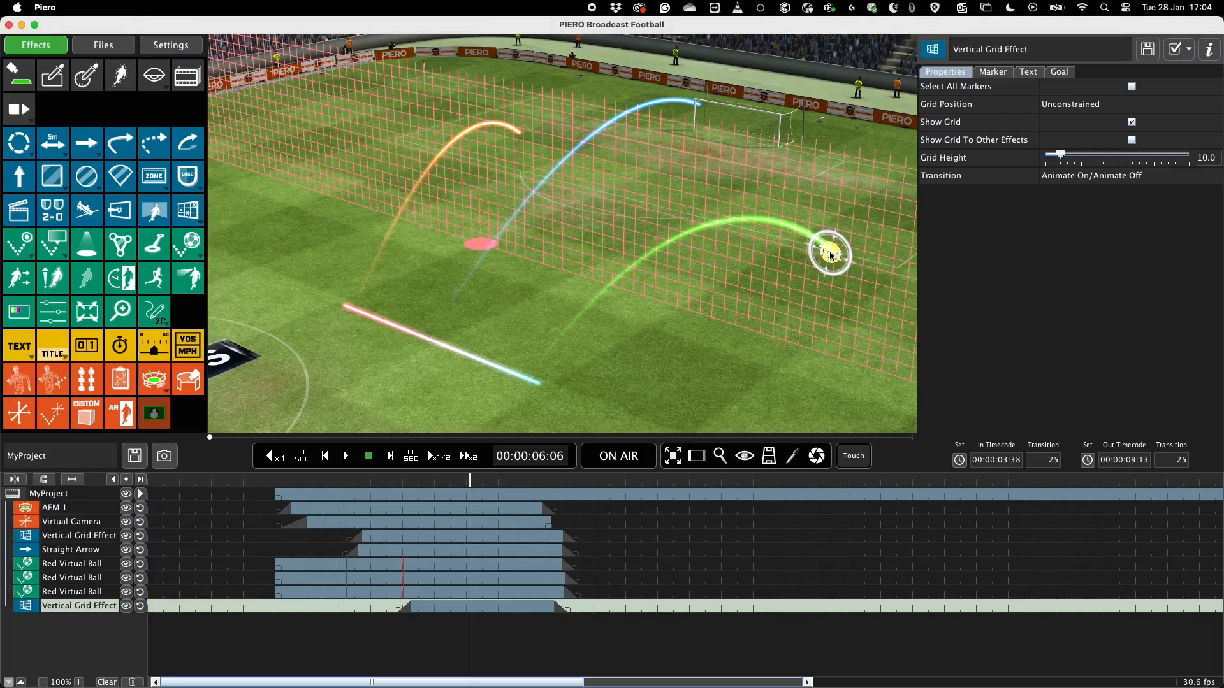
pyautogui.click(997, 72)
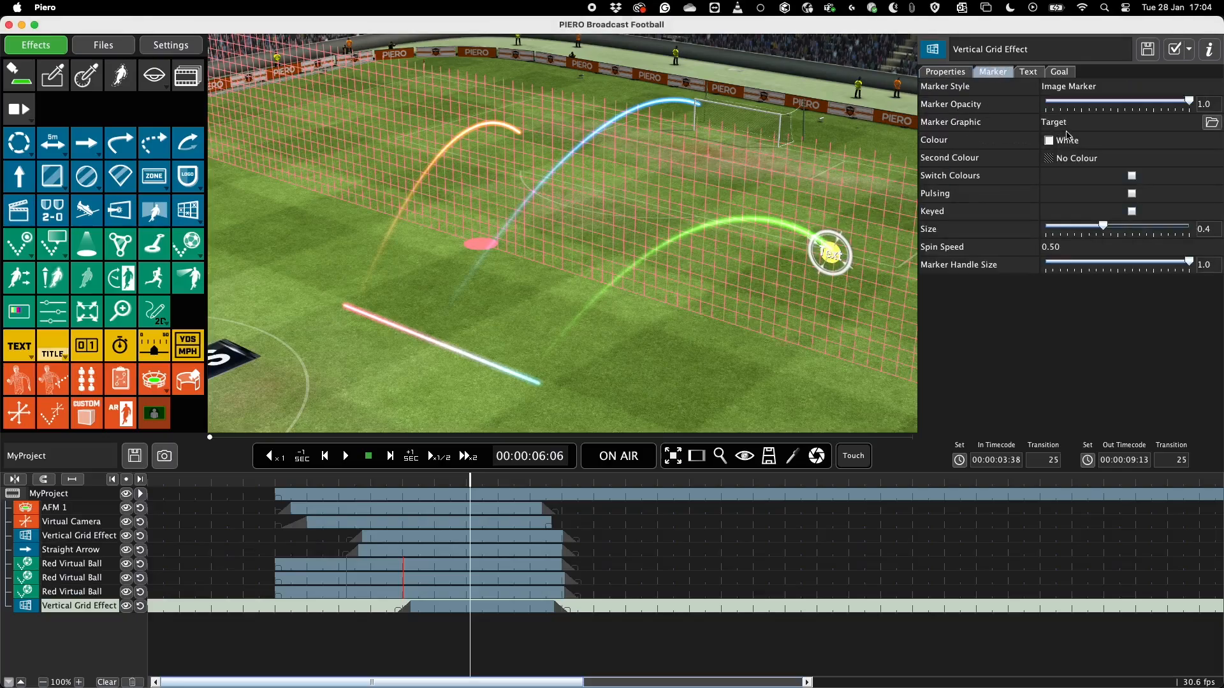
pyautogui.click(1067, 144)
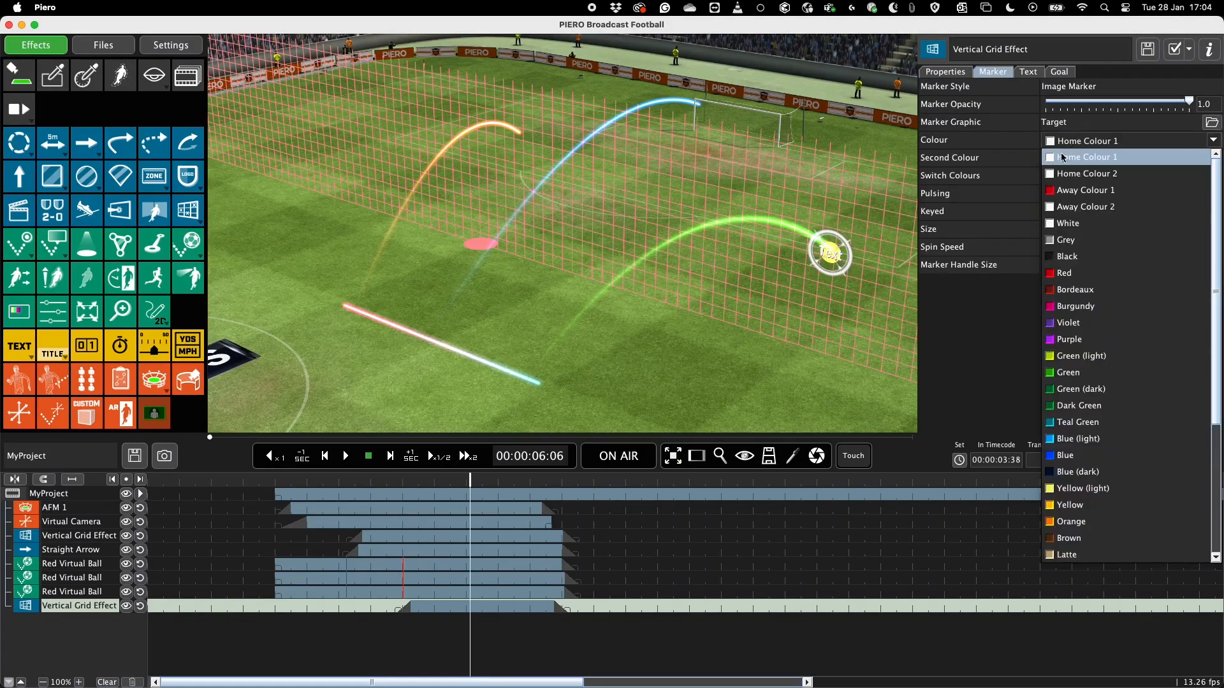
pyautogui.click(1081, 380)
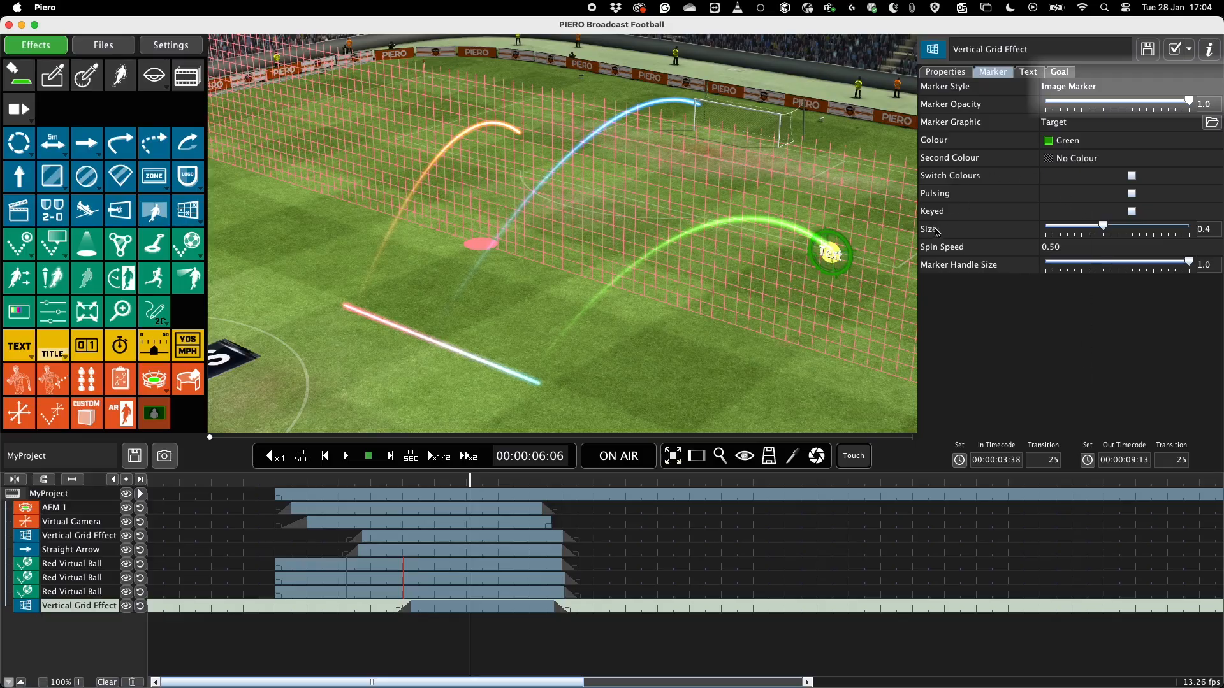
pyautogui.click(1066, 160)
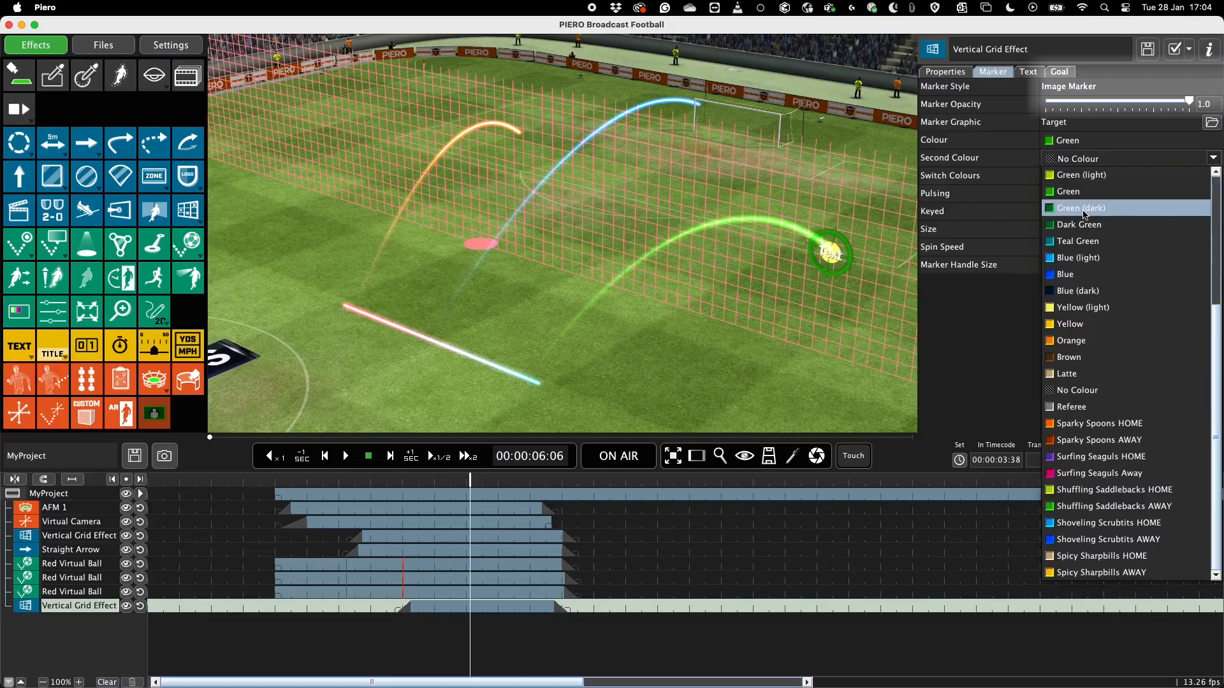
pyautogui.click(1094, 326)
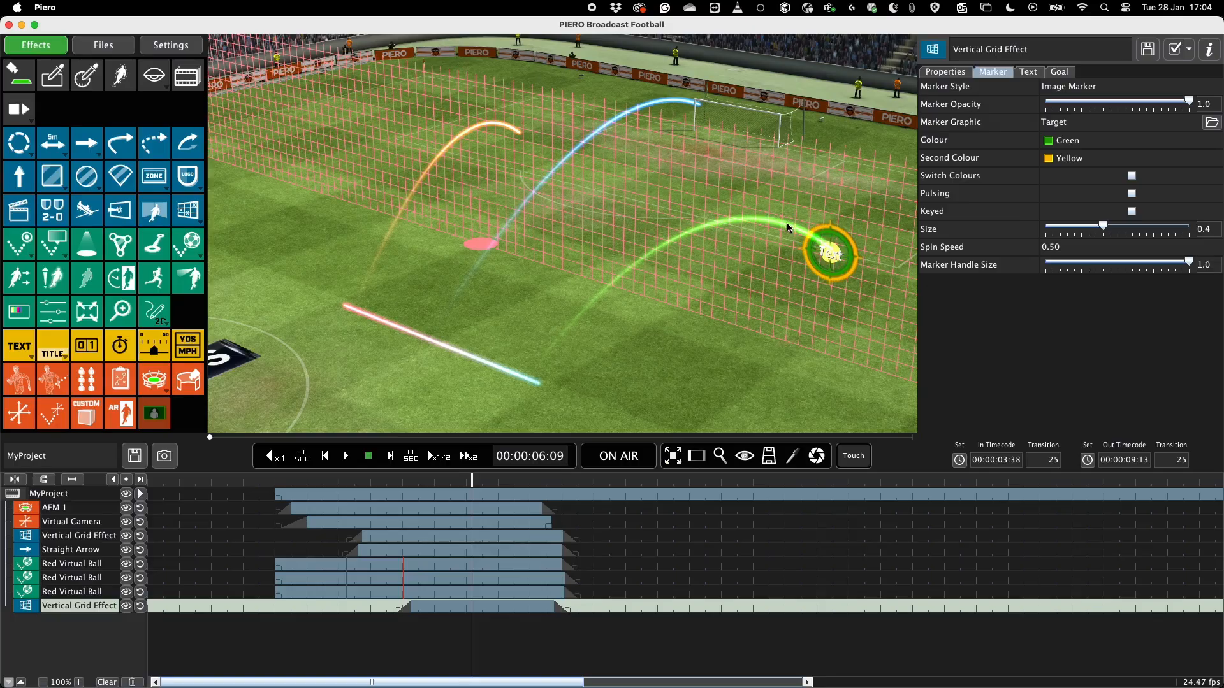
# Place a second marker on the grid between the blue and green trails and colour it Away Colour 1.
pyautogui.click(651, 215)
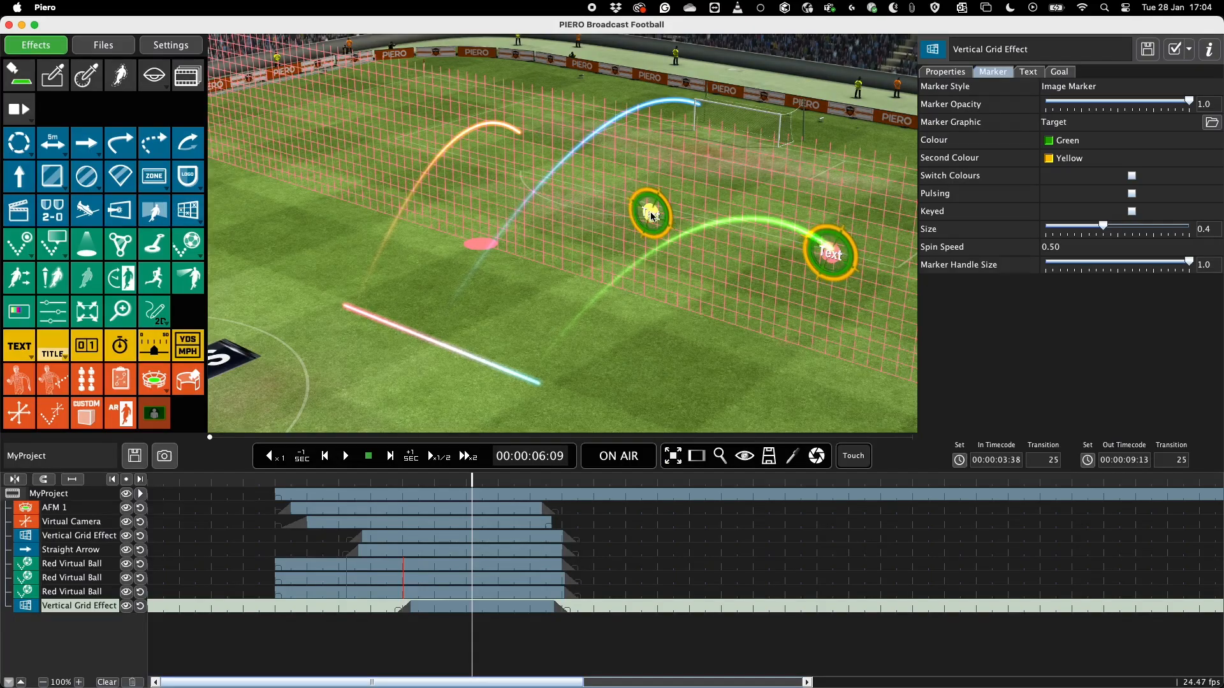
pyautogui.click(1055, 144)
pyautogui.click(1067, 190)
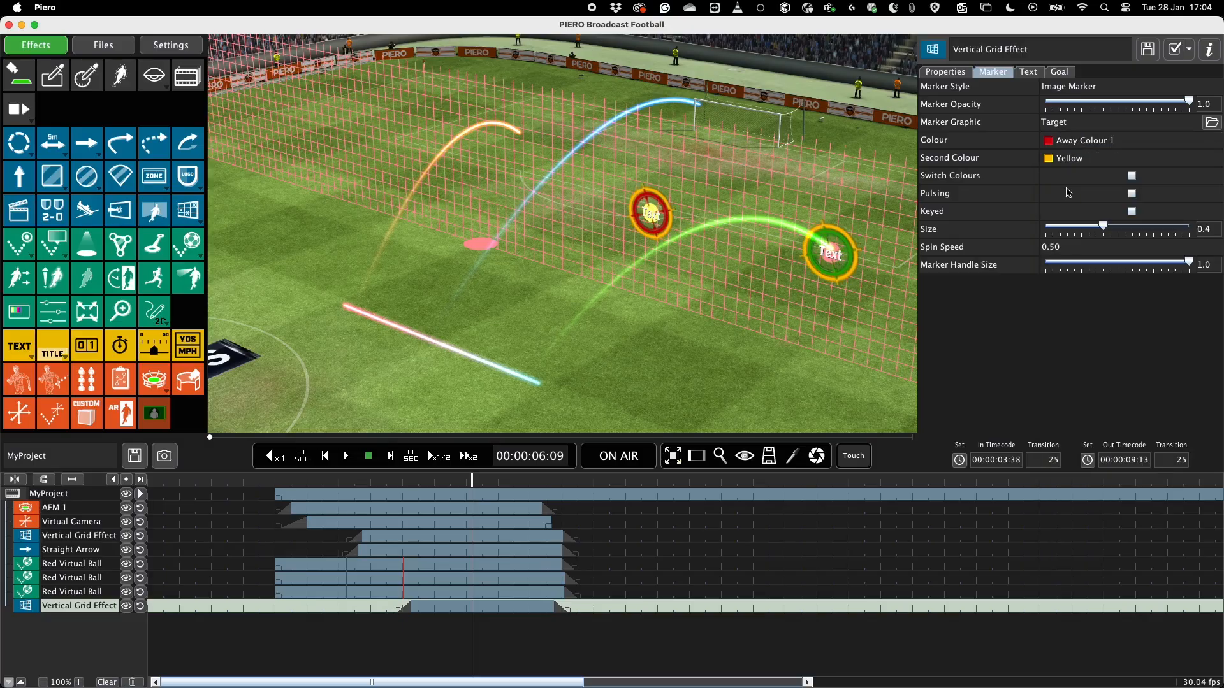
# Cycle through the grid markers, select them all and set their shared colour to Purple.
pyautogui.press('Tab')
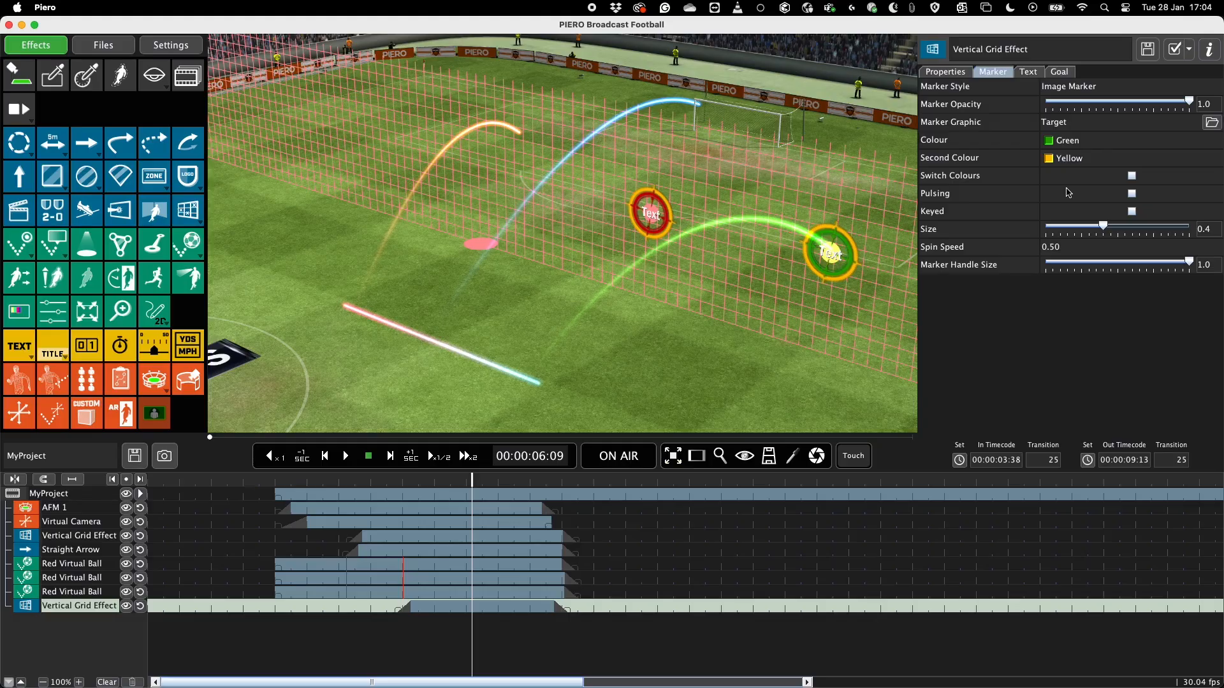
pyautogui.press('Tab')
pyautogui.press('Tab')
pyautogui.press('Tab')
pyautogui.press('super+a')
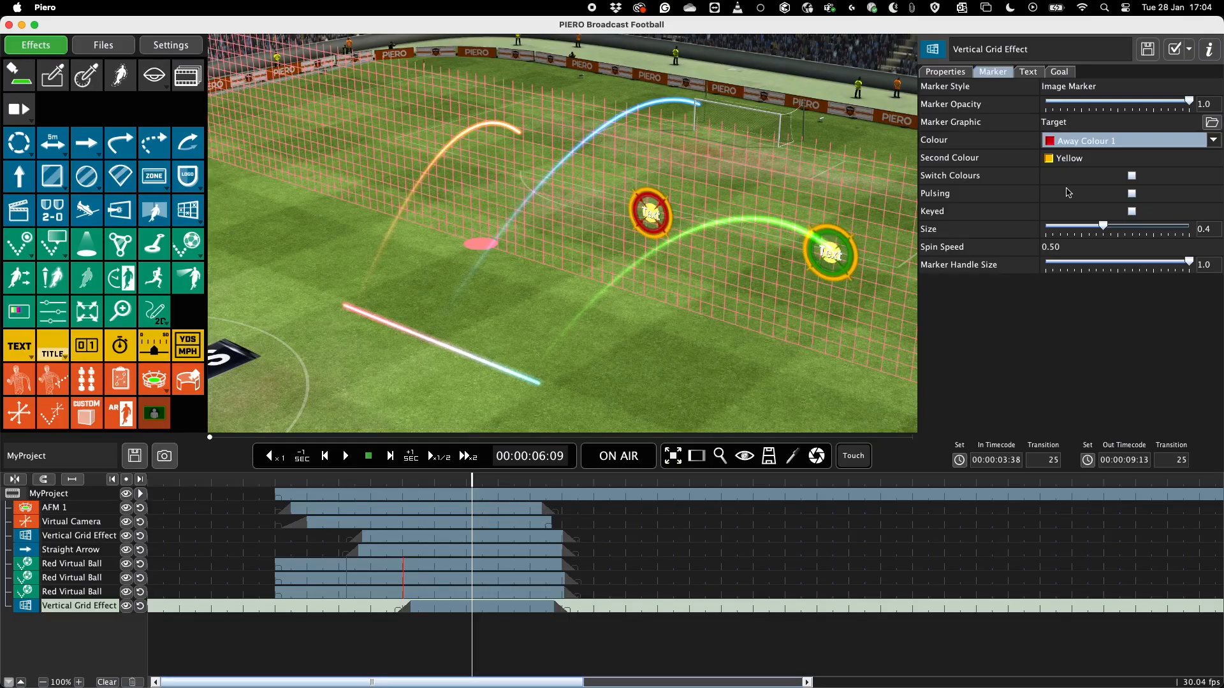
pyautogui.click(1075, 149)
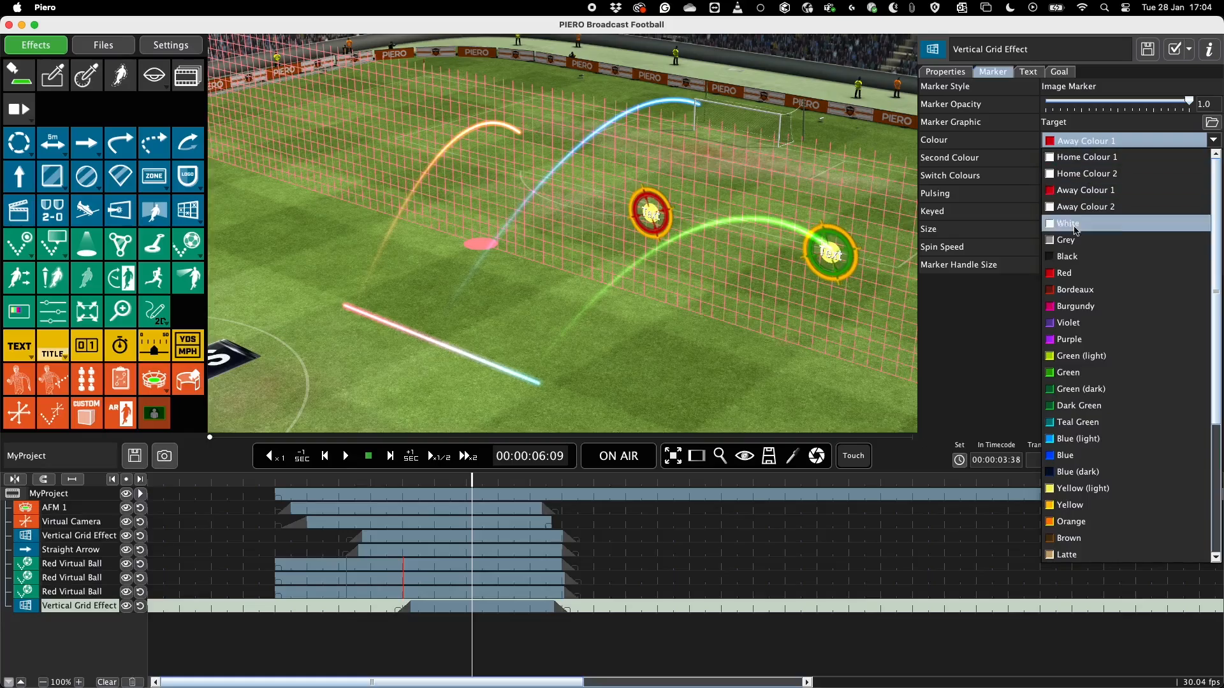
pyautogui.click(1071, 339)
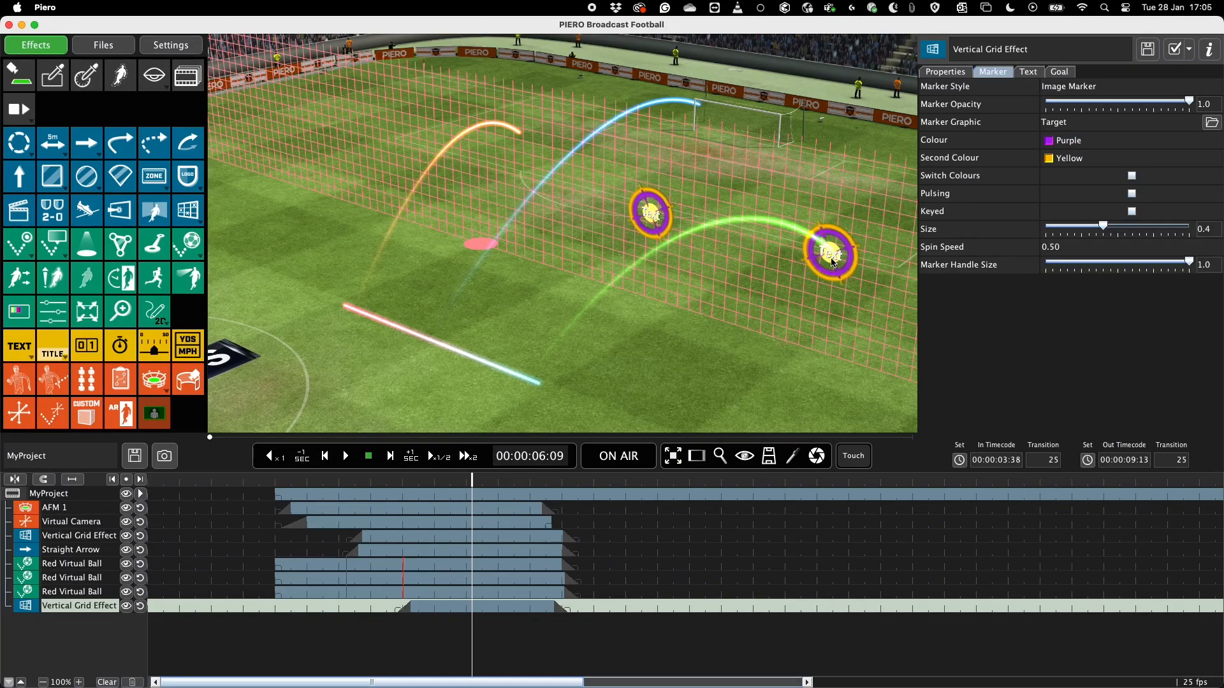
# Clear the first text line of both selected grid markers.
pyautogui.click(1034, 70)
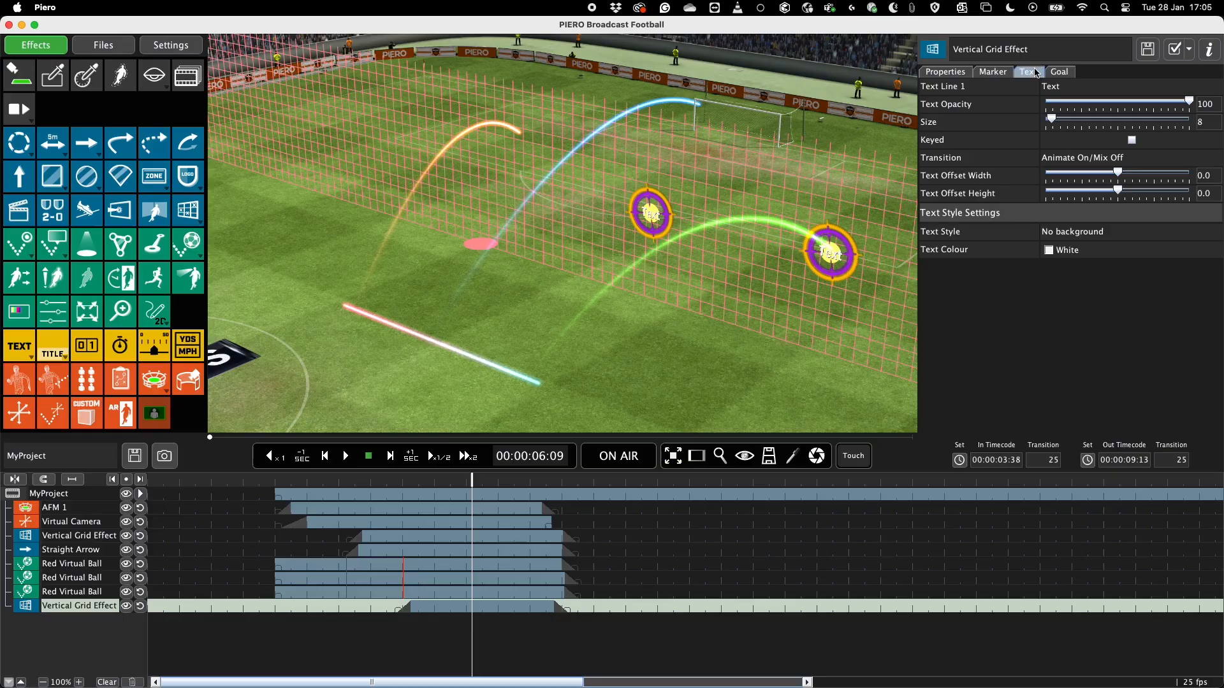
pyautogui.click(1083, 86)
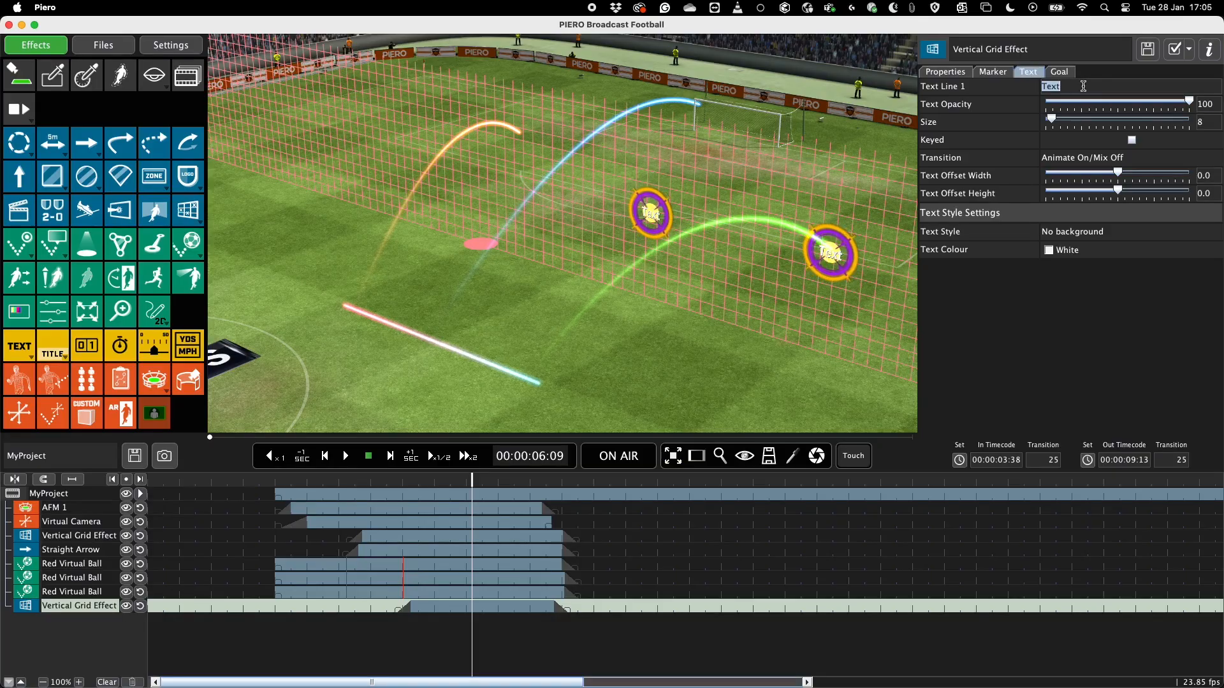
pyautogui.press('BackSpace')
pyautogui.press('Return')
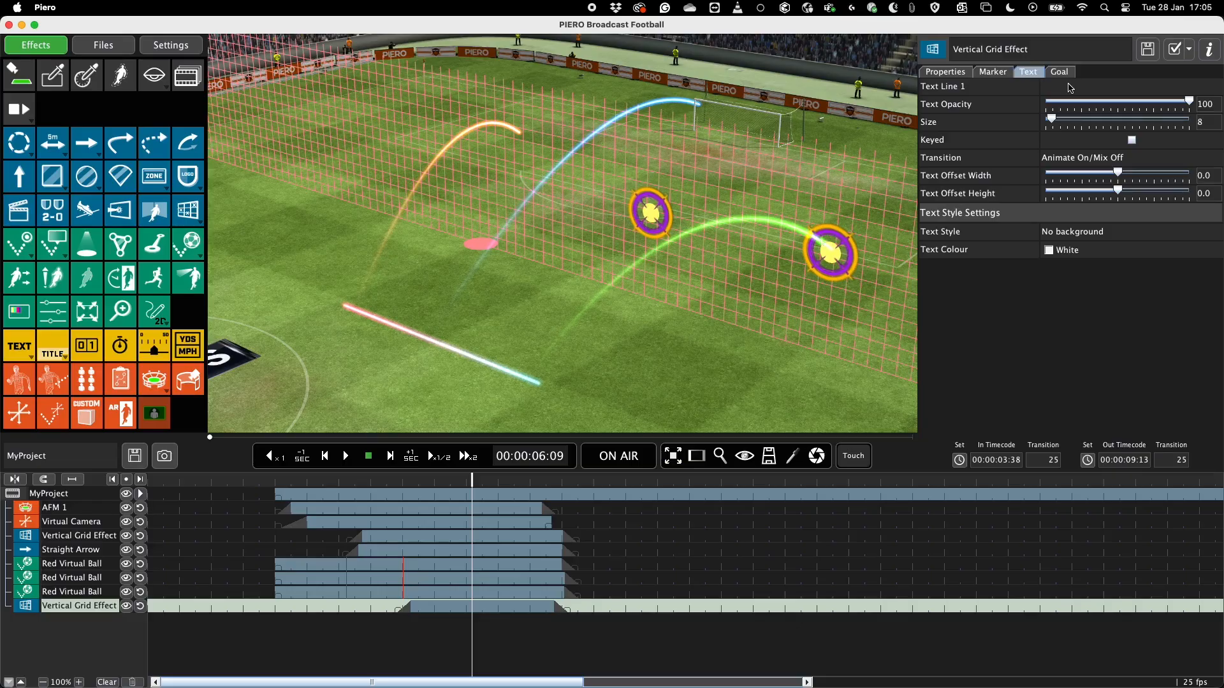
# Add a white freehand arrow effect and make the newest vertical grid available to other effects.
pyautogui.click(113, 149)
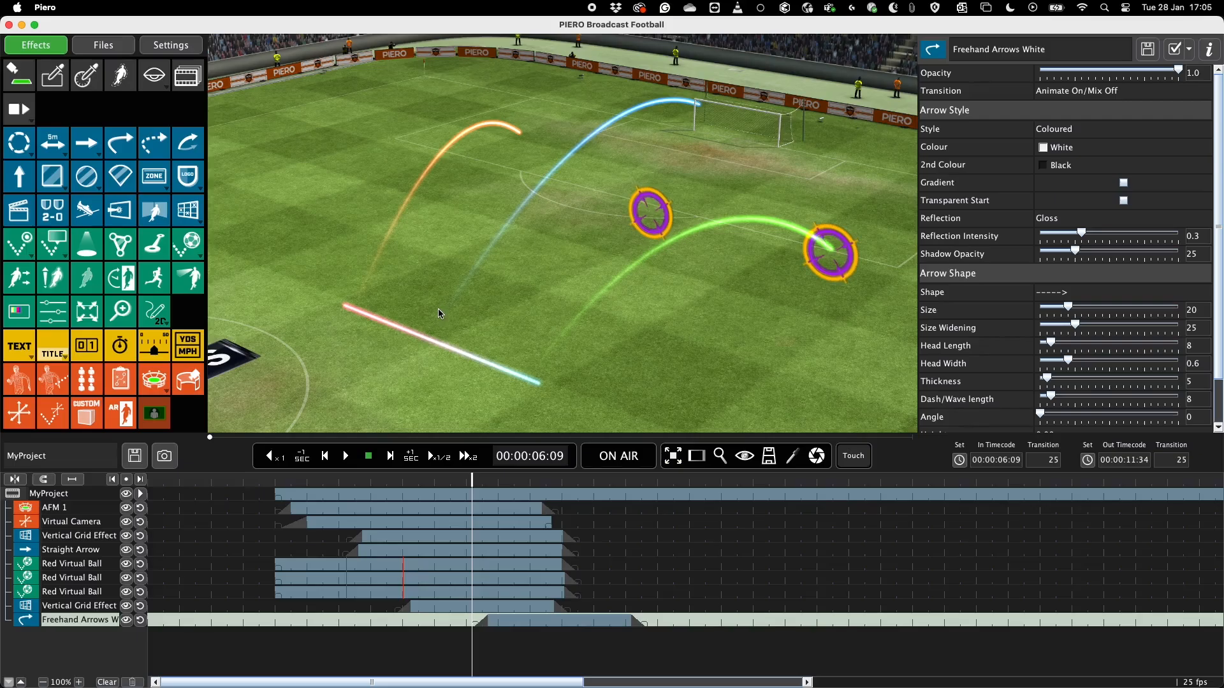
pyautogui.click(102, 607)
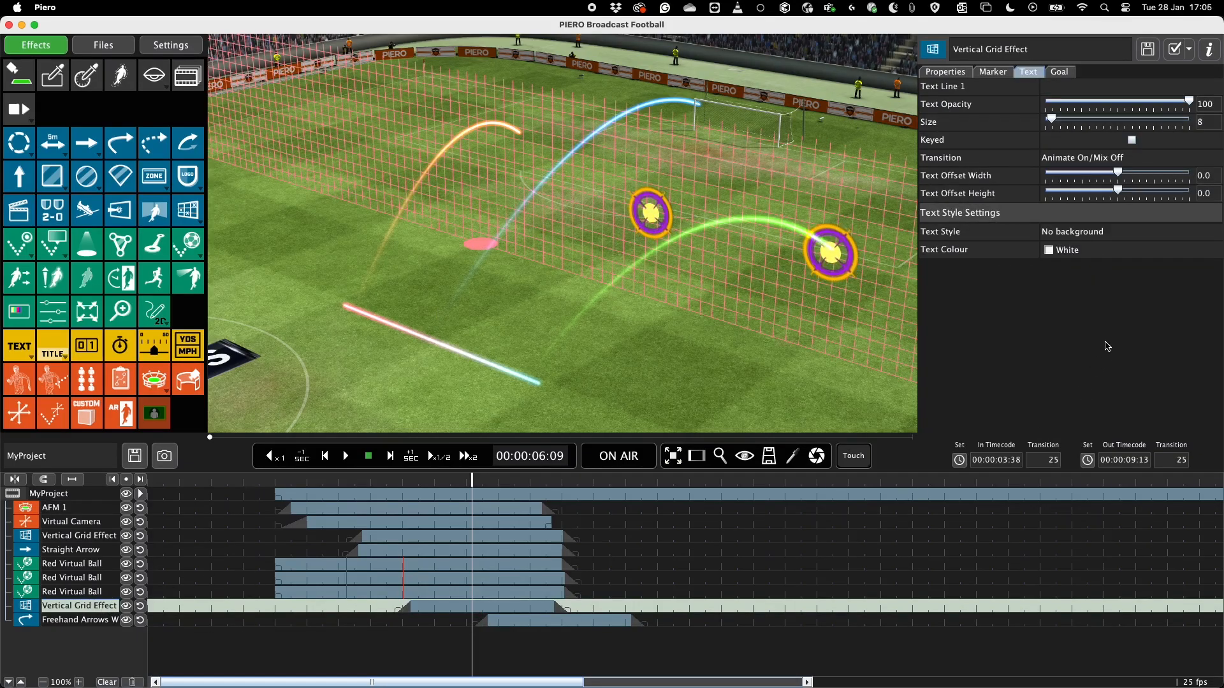
pyautogui.click(938, 72)
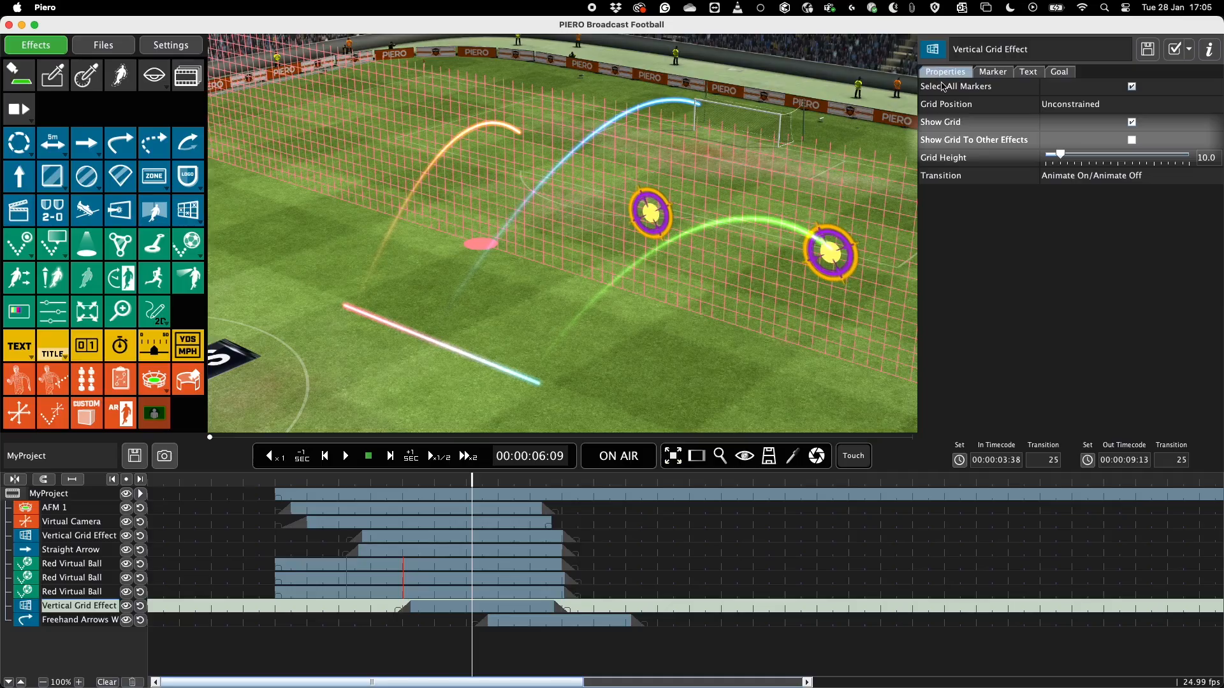
pyautogui.click(1132, 141)
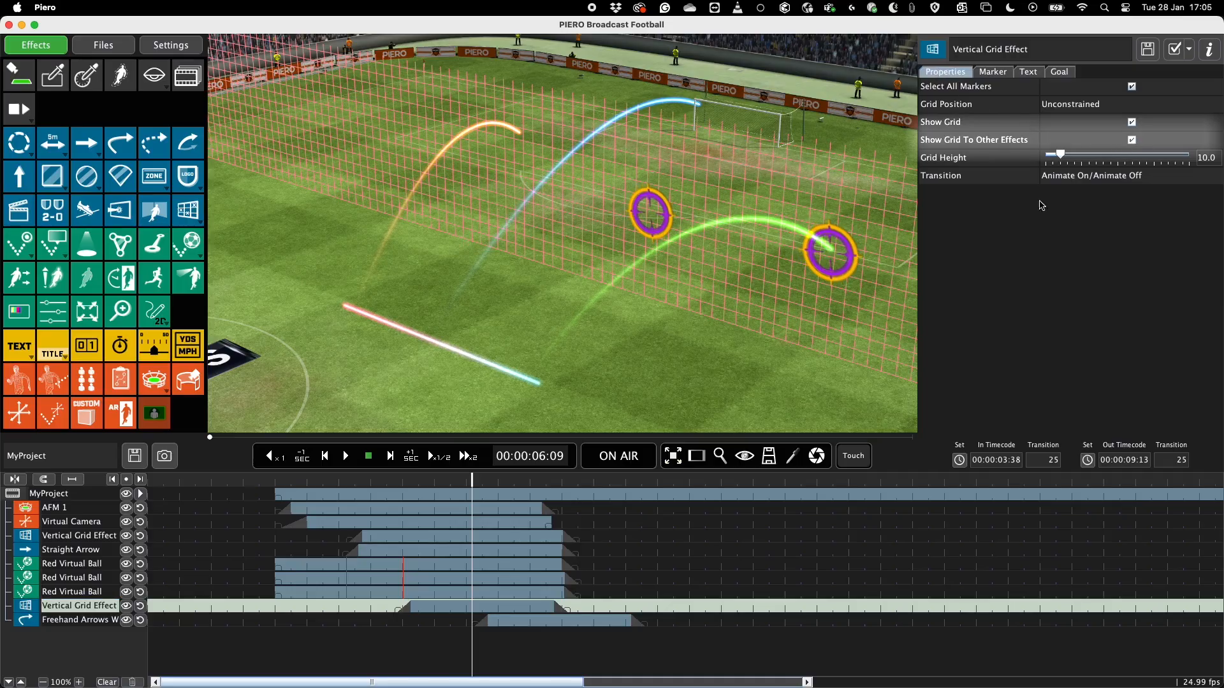
# Draw the freehand arrow from the coloured line's near end, remove its last point and reshape it to end at the green trail's marker.
pyautogui.click(70, 622)
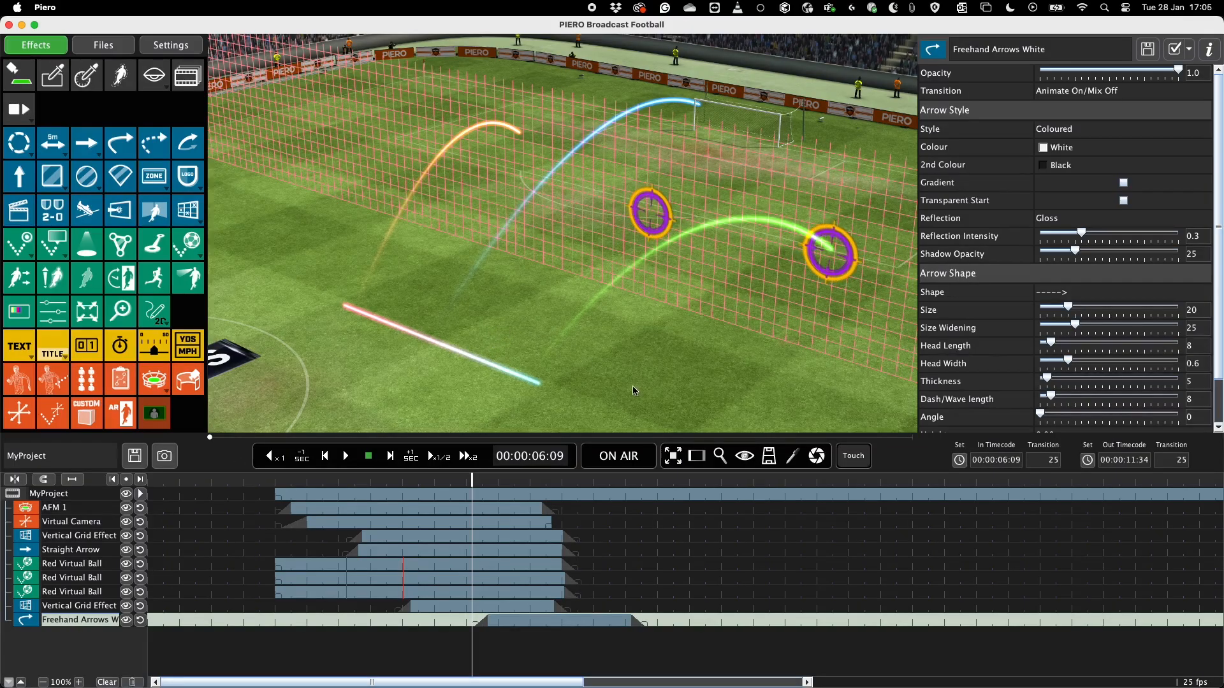
pyautogui.moveTo(561, 380); pyautogui.dragTo(823, 359)
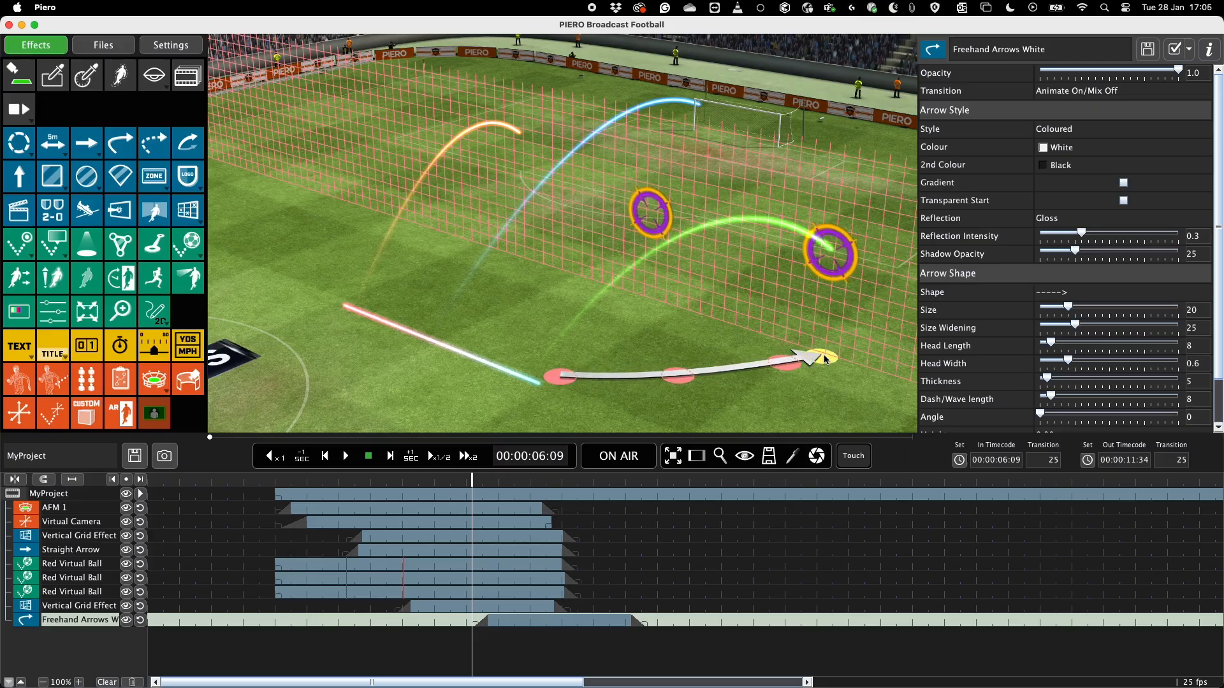
pyautogui.rightClick(821, 358)
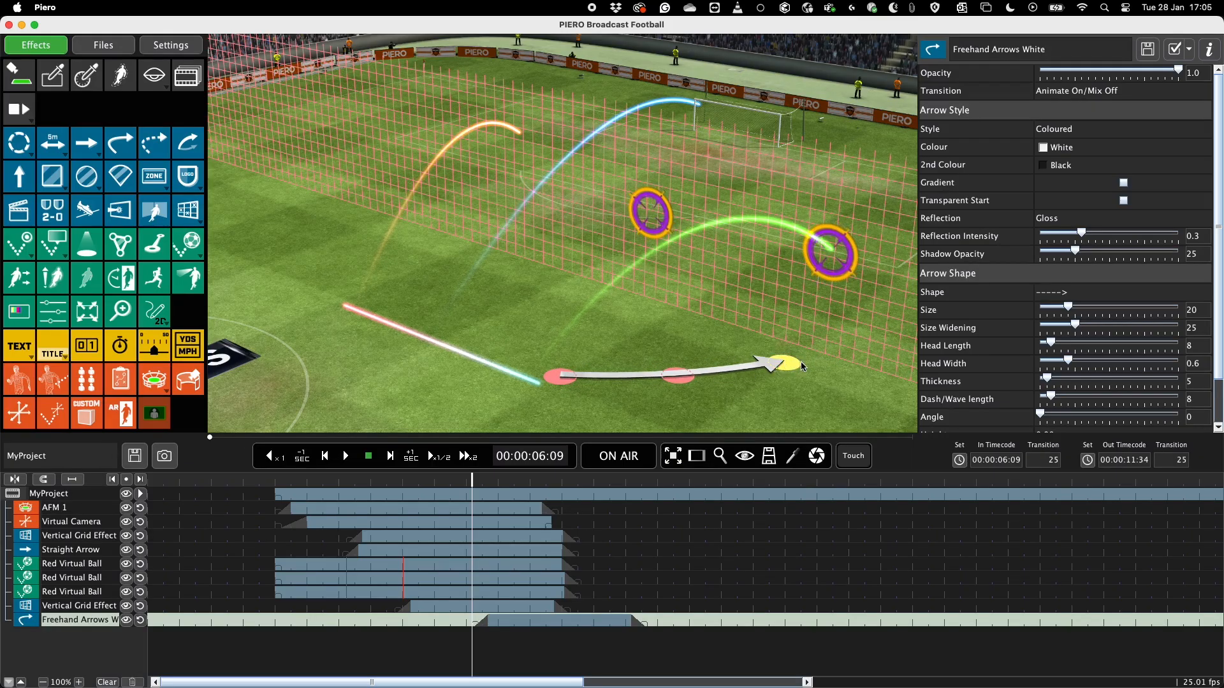
pyautogui.moveTo(787, 365); pyautogui.dragTo(860, 327)
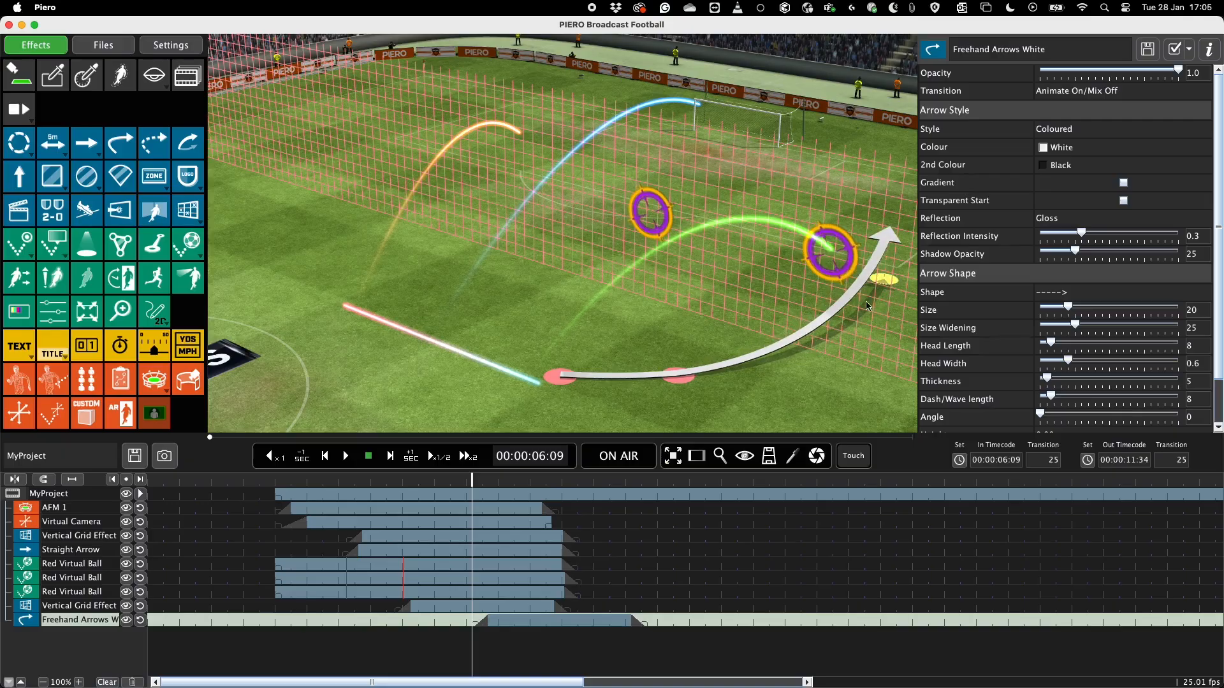
pyautogui.moveTo(678, 376)
pyautogui.mouseDown()
pyautogui.moveTo(791, 339)
pyautogui.moveTo(821, 346)
pyautogui.moveTo(818, 268)
pyautogui.moveTo(884, 281)
pyautogui.moveTo(833, 295)
pyautogui.moveTo(807, 344)
pyautogui.moveTo(672, 381)
pyautogui.moveTo(830, 308)
pyautogui.mouseUp()
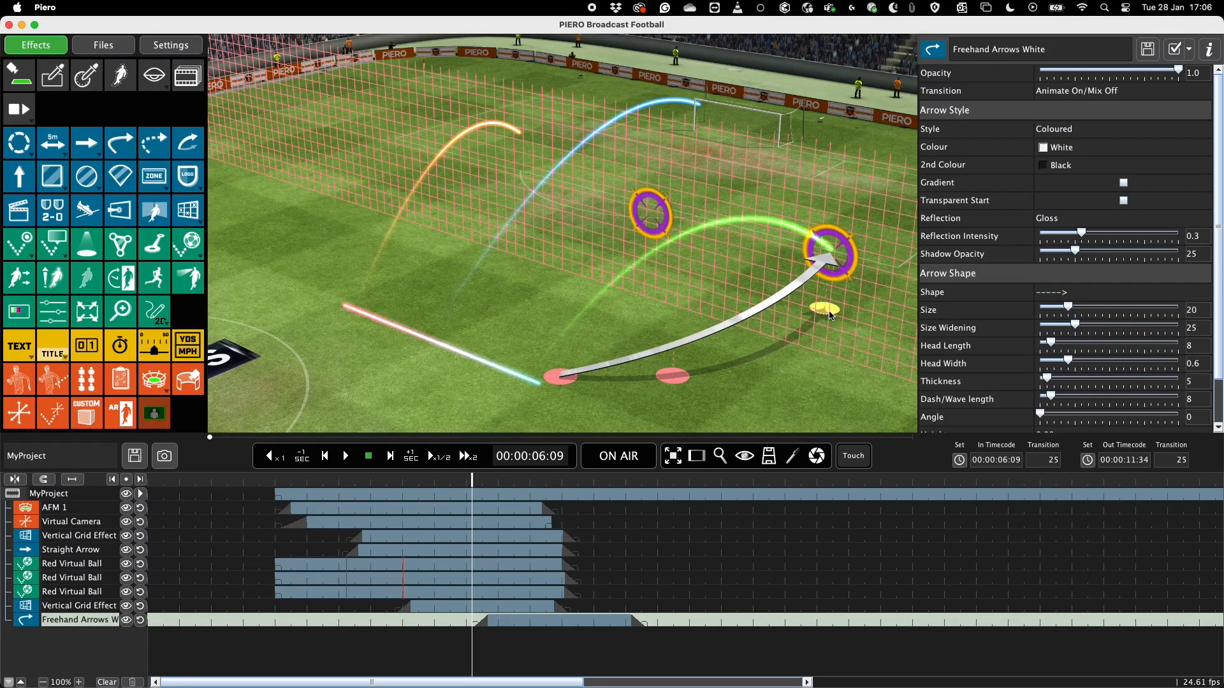
# Stop showing the newest vertical grid to other effects and slightly increase its grid height.
pyautogui.click(59, 607)
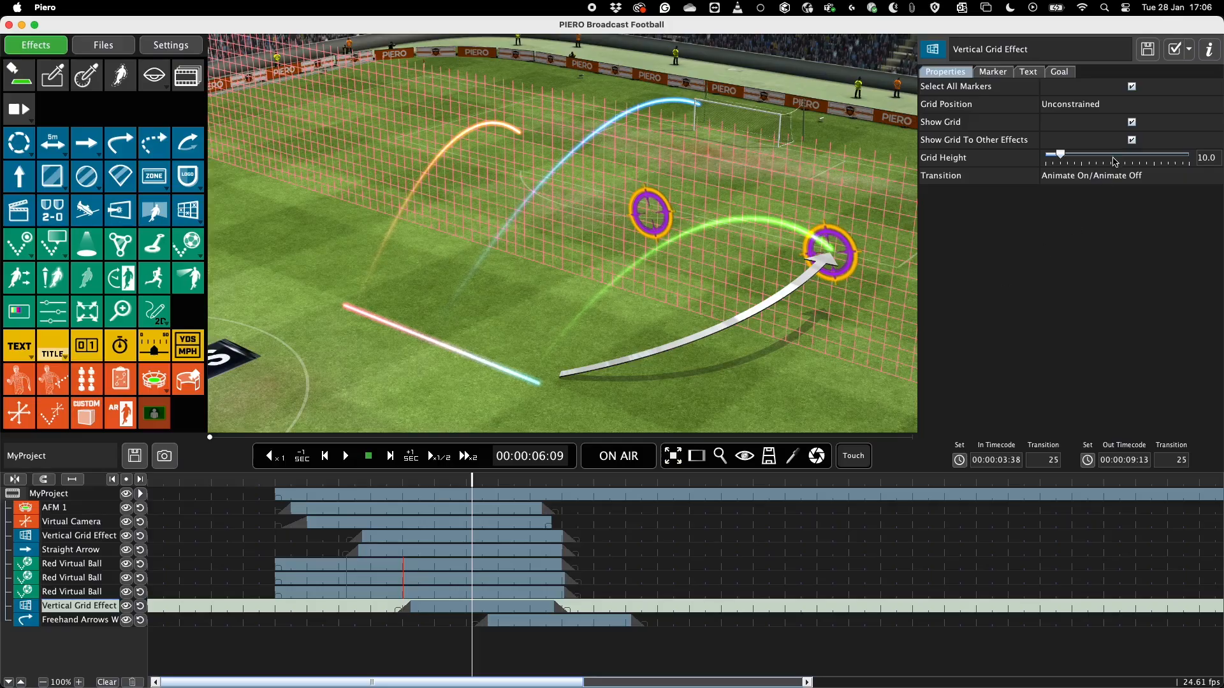
pyautogui.click(1132, 140)
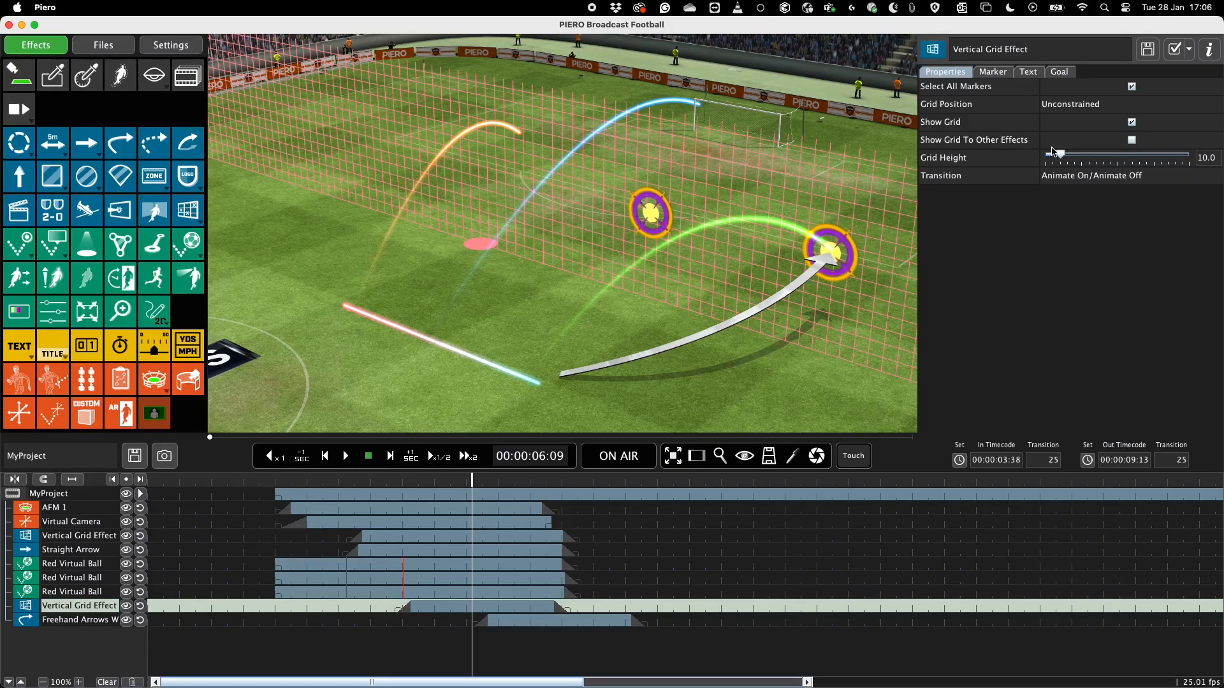
pyautogui.moveTo(1060, 155); pyautogui.dragTo(1071, 158)
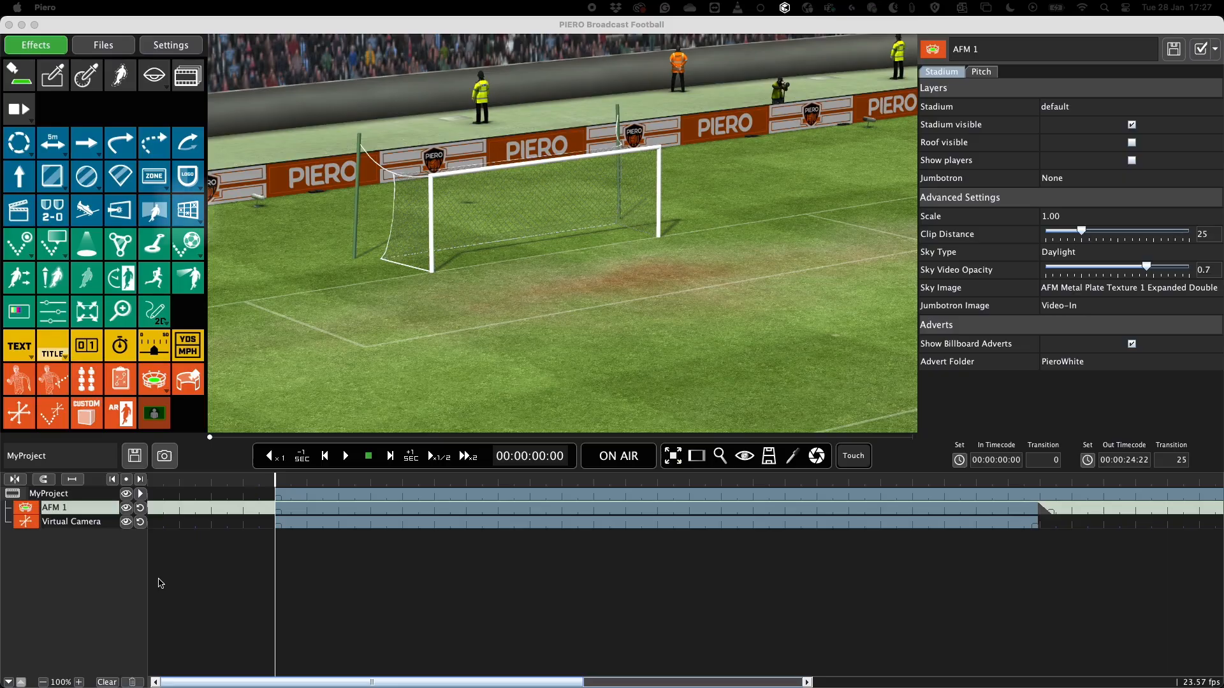
# Add a Vertical Grid effect, try moving it in front of the goal and set its position to Left Goal.
pyautogui.click(187, 217)
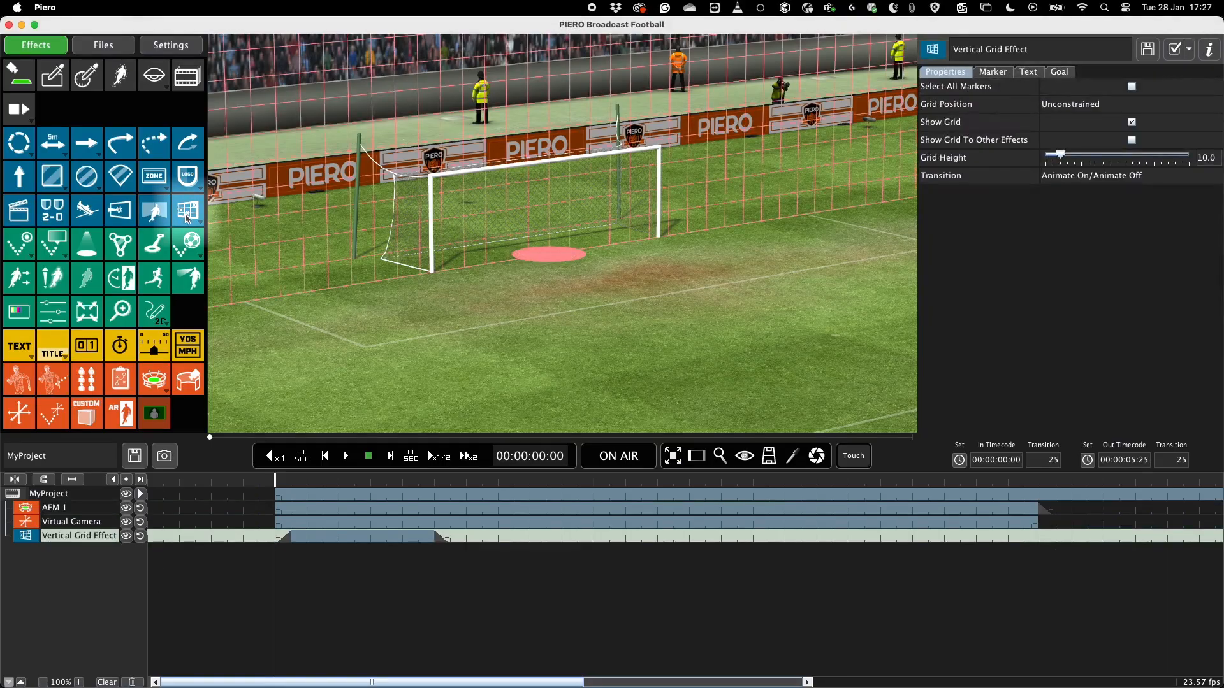
pyautogui.moveTo(540, 264); pyautogui.dragTo(672, 291)
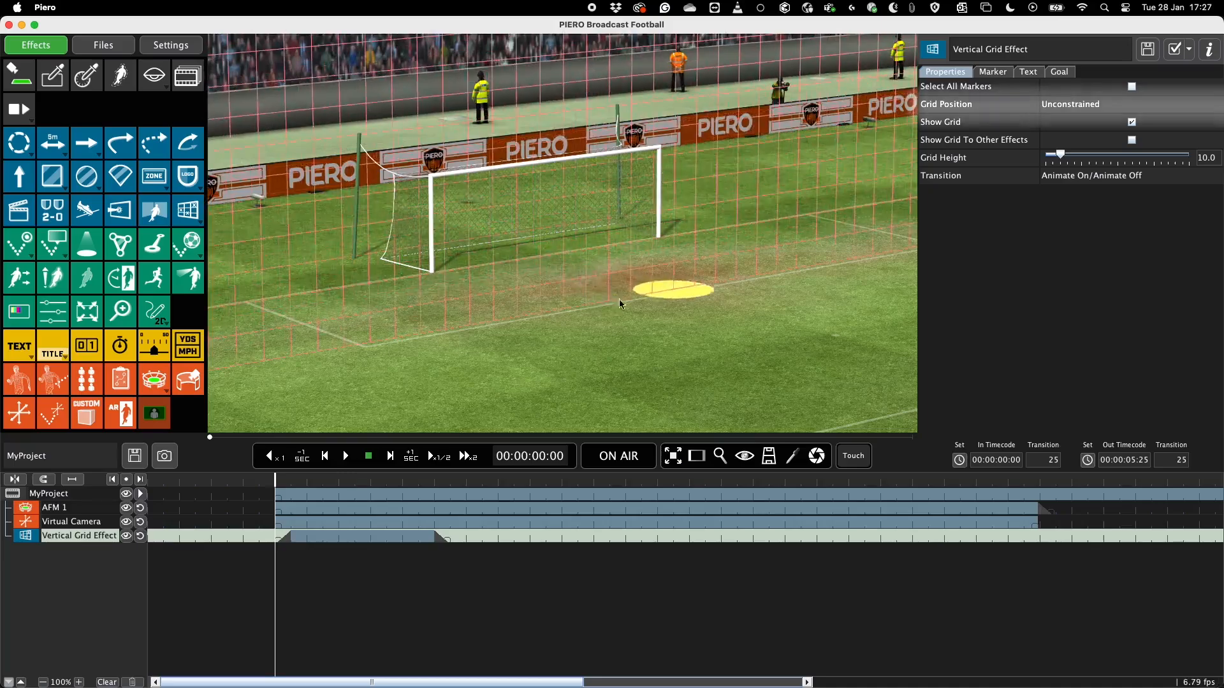
pyautogui.click(1071, 104)
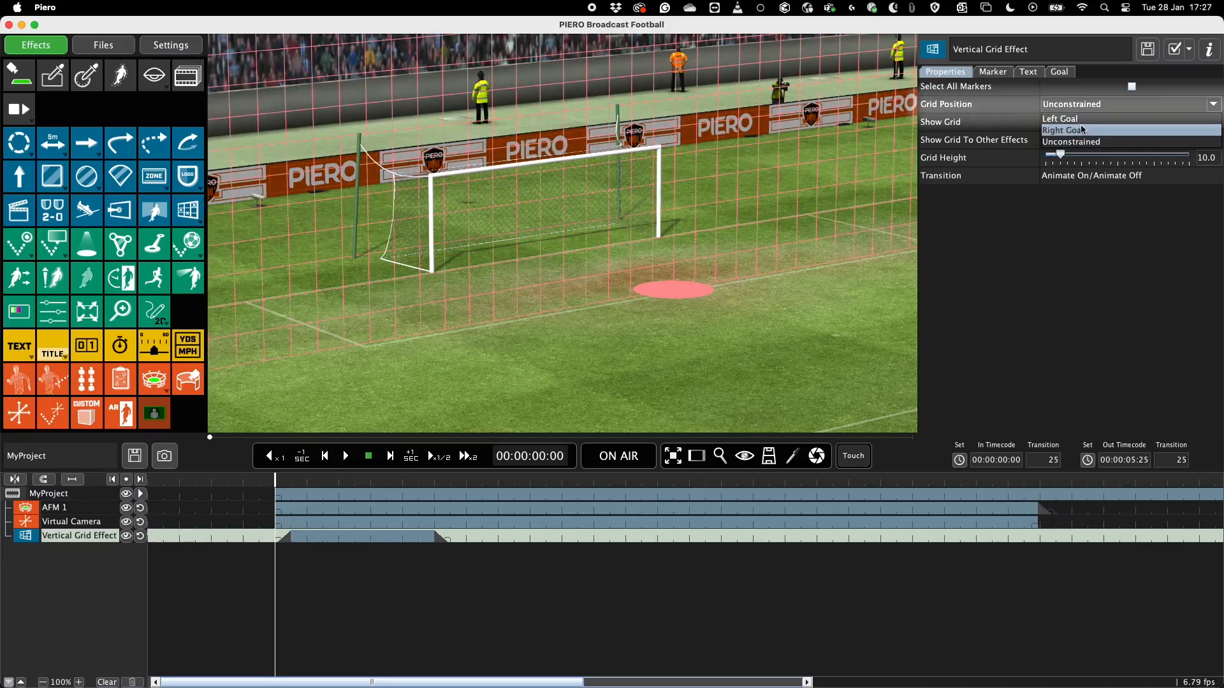
pyautogui.click(1079, 117)
# Try Disk Outline and Hex Marker as the goal marker's graphic, and set the graphic to Ring.
pyautogui.click(993, 71)
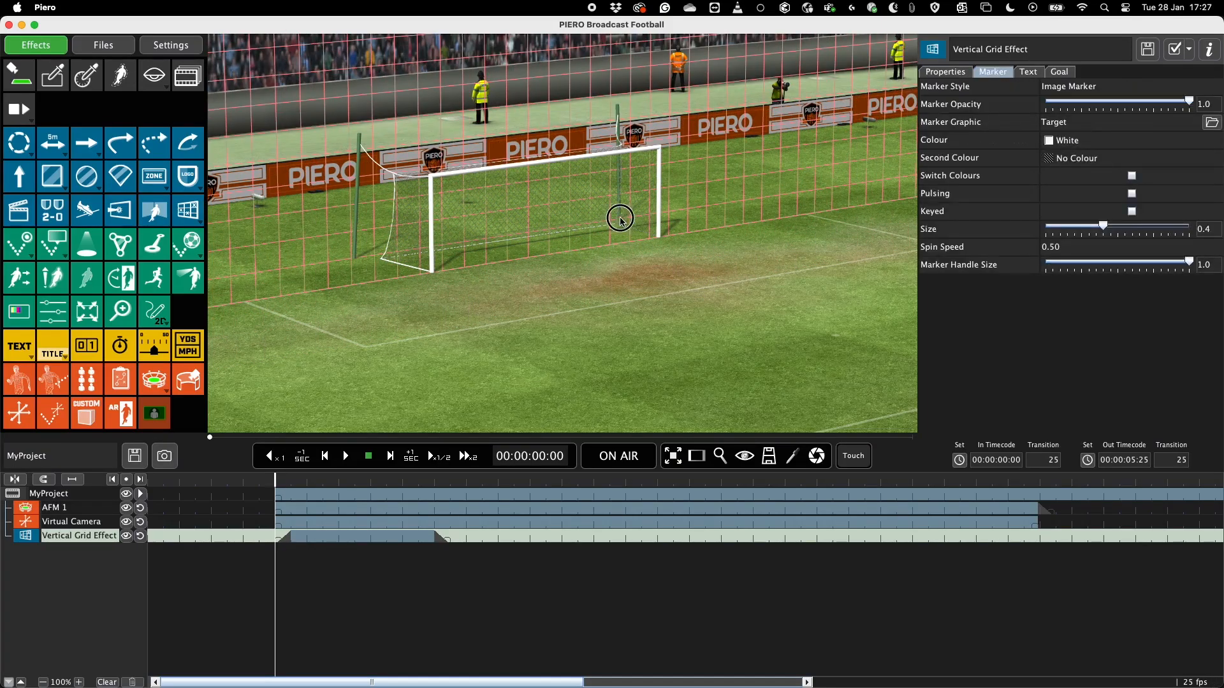
pyautogui.click(1061, 89)
pyautogui.click(1060, 195)
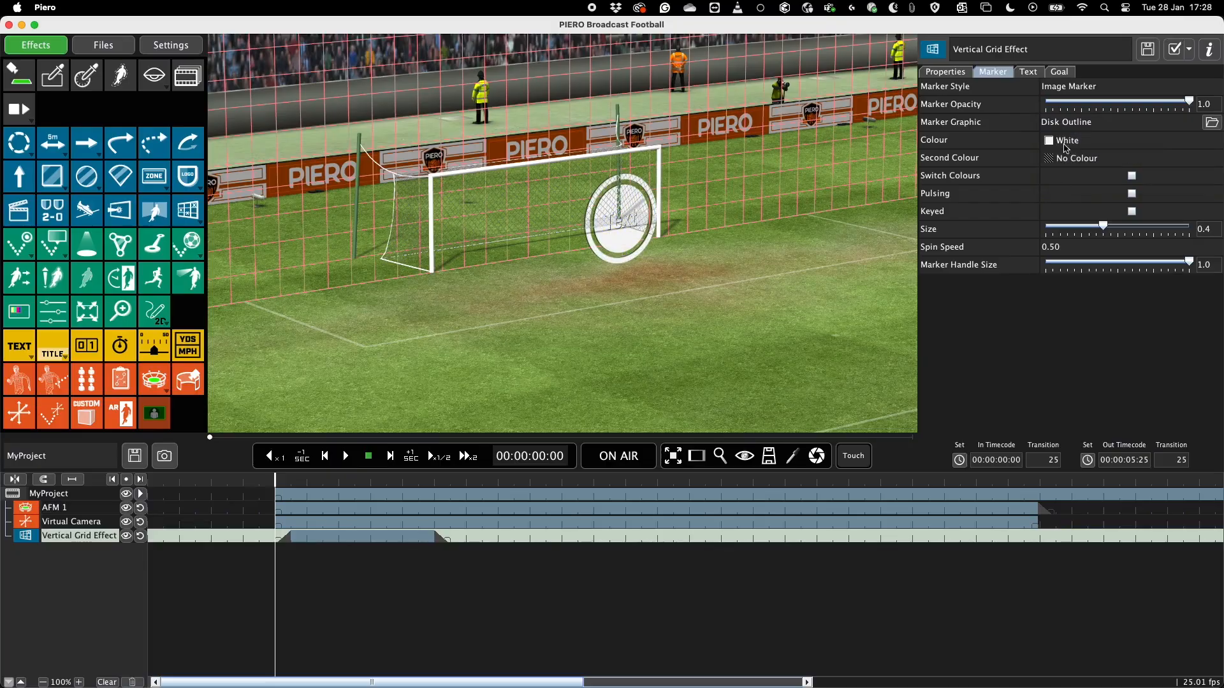
pyautogui.click(1058, 122)
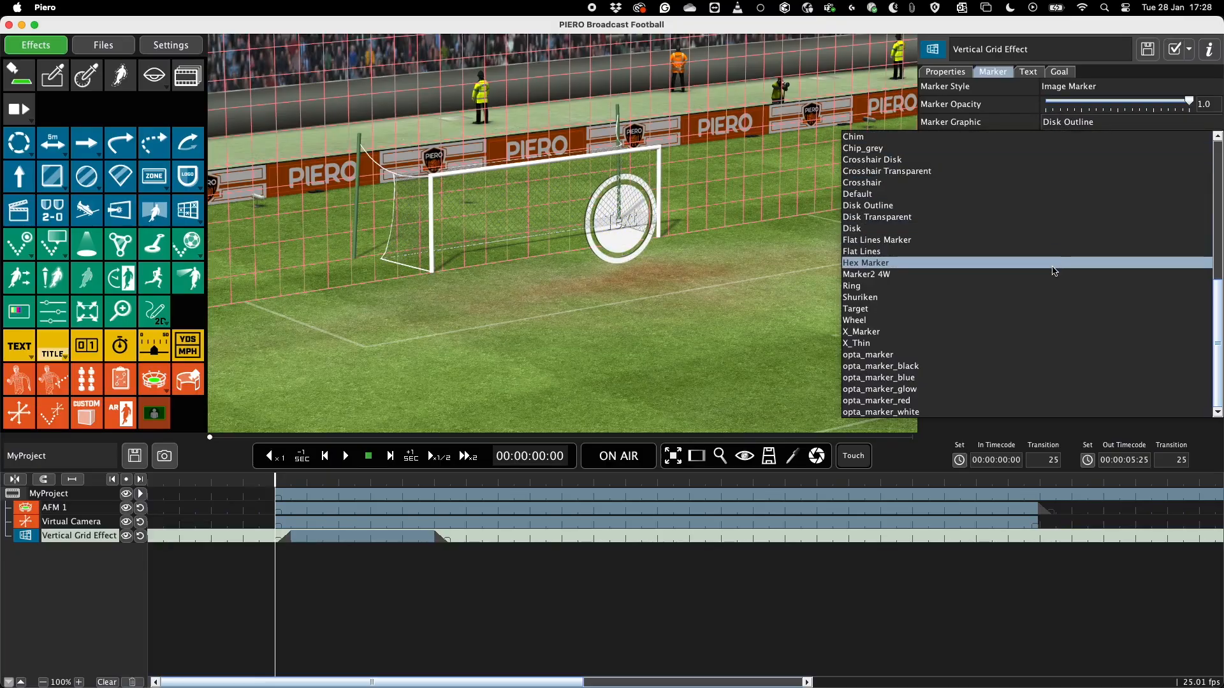
pyautogui.click(1054, 263)
pyautogui.click(1065, 123)
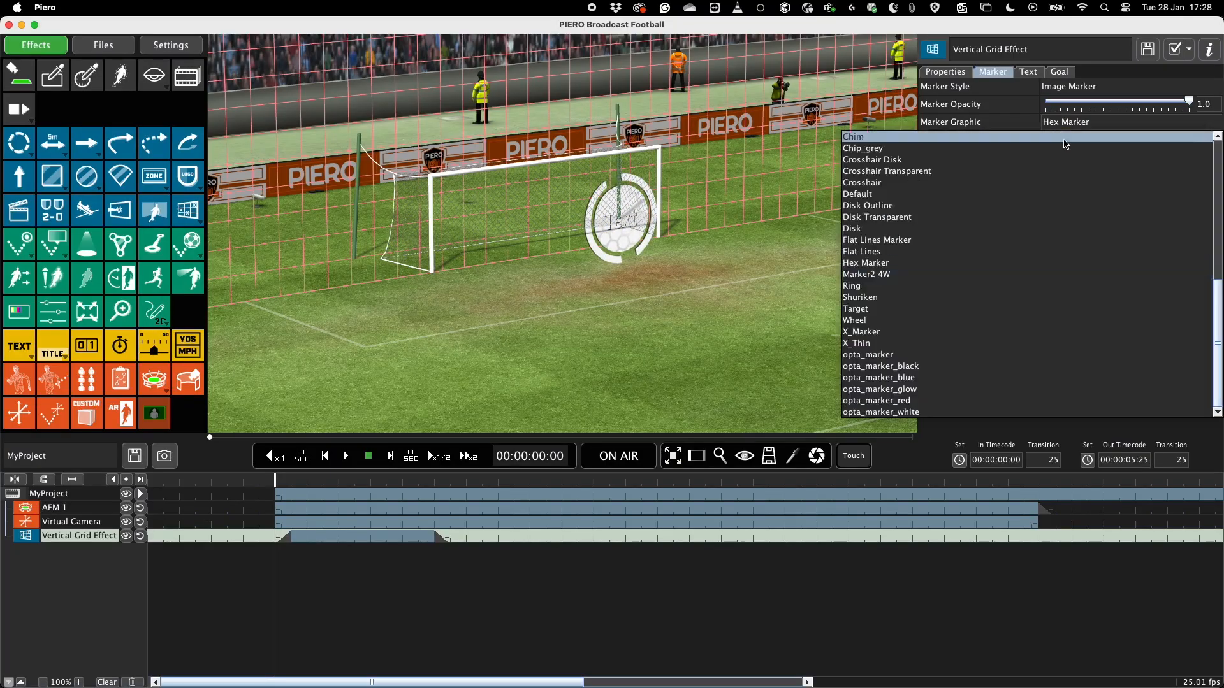
pyautogui.click(1013, 286)
# Show the laser grid in the goal and reduce the ring marker's size to 0.2.
pyautogui.click(1061, 73)
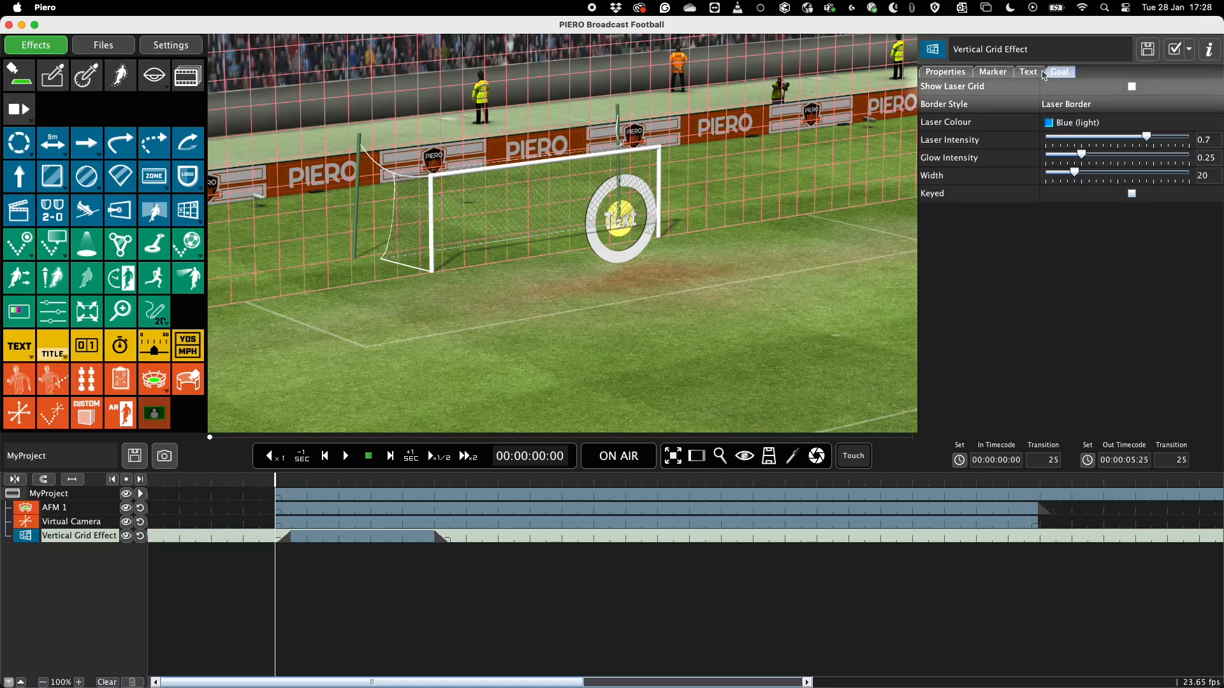
pyautogui.click(1134, 89)
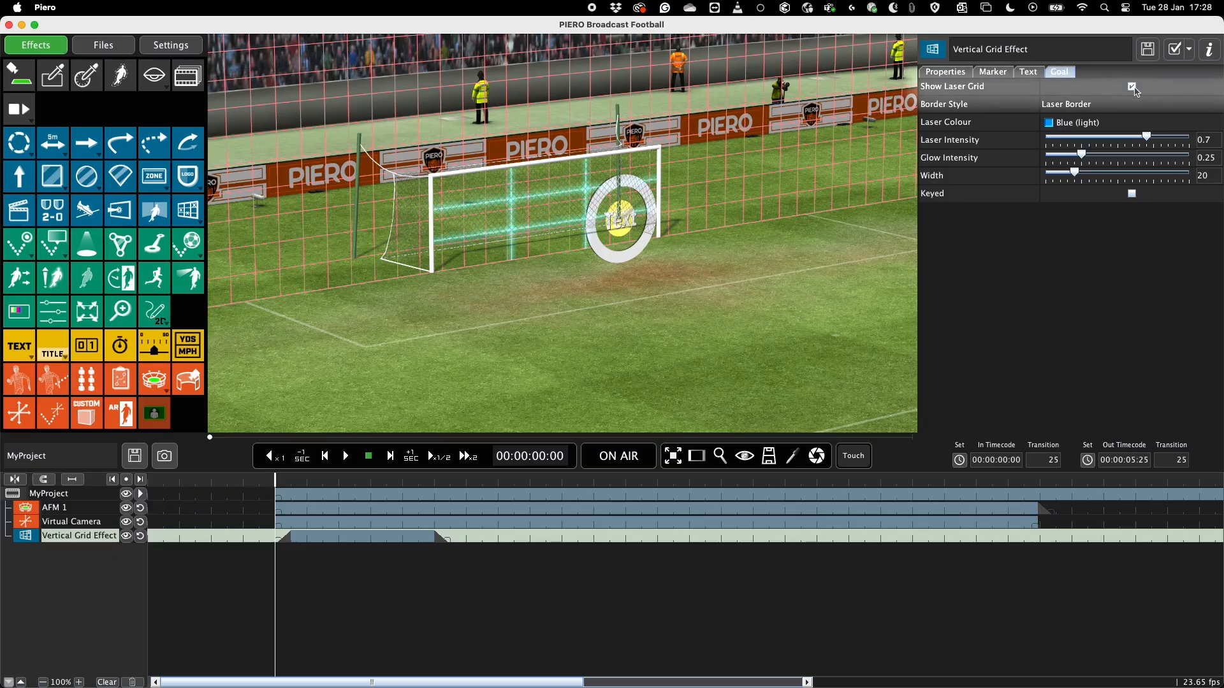
pyautogui.click(1009, 75)
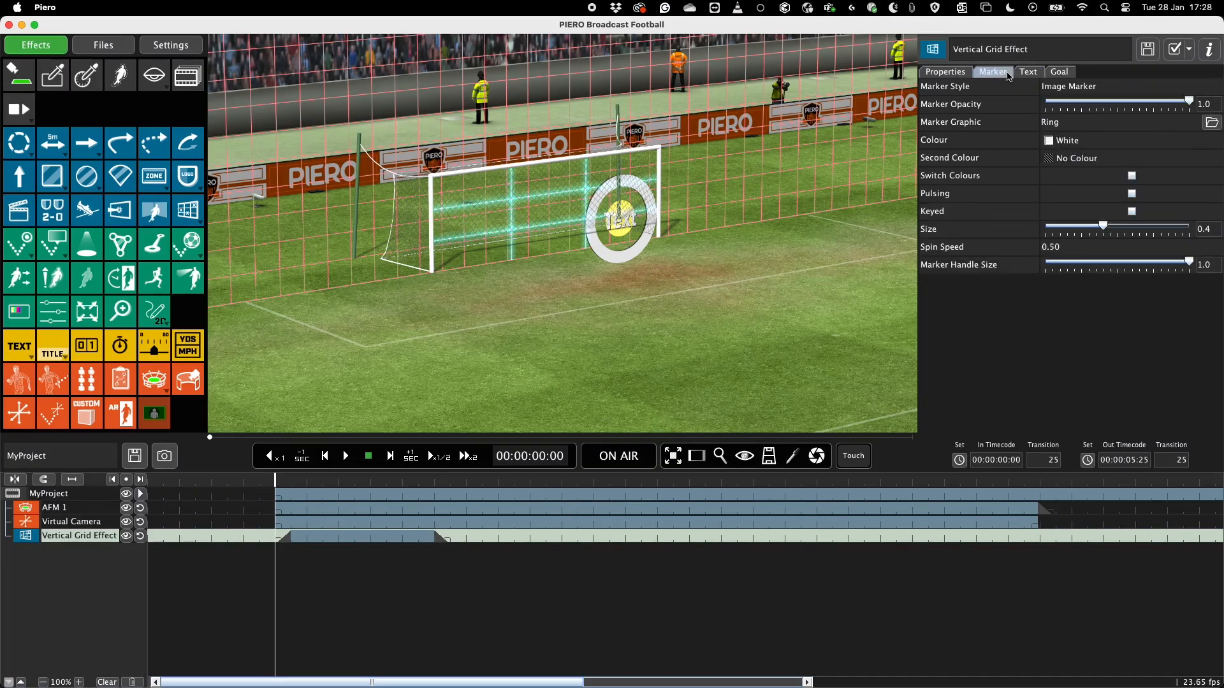
pyautogui.click(1082, 227)
pyautogui.moveTo(1082, 227); pyautogui.dragTo(1074, 228)
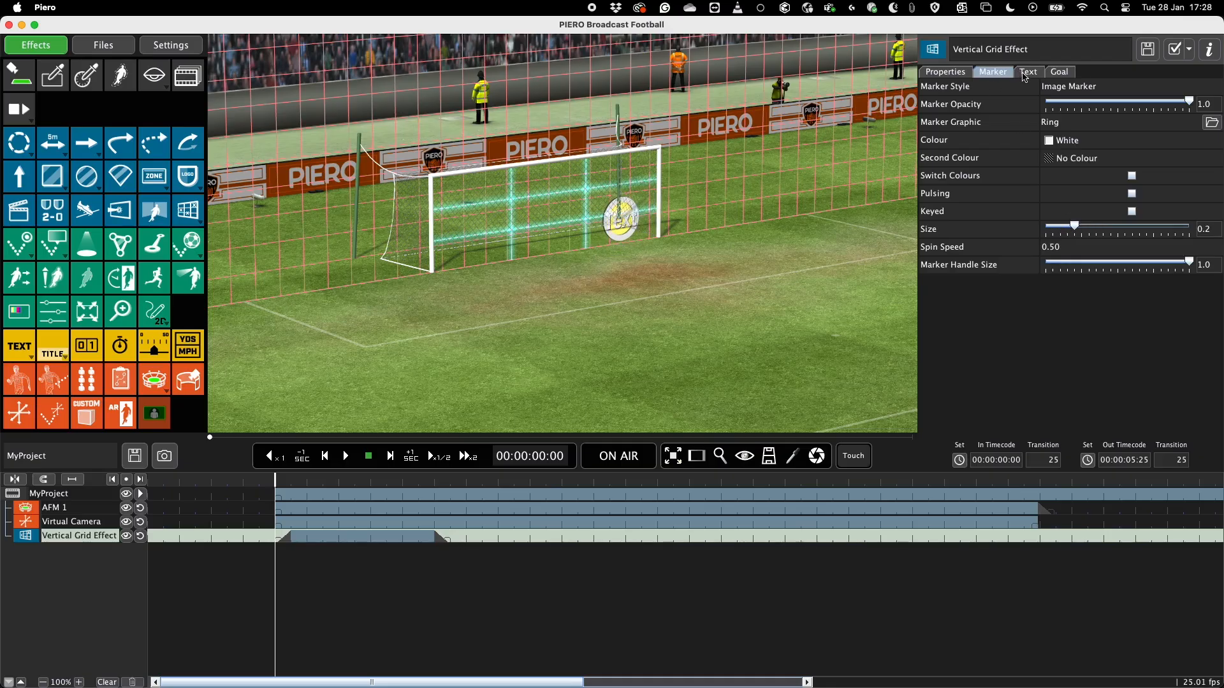
# Move the ring marker slightly lower in the goal and restyle it with size 0.15 and colour Blue (light).
pyautogui.click(1023, 74)
pyautogui.moveTo(621, 225); pyautogui.dragTo(619, 230)
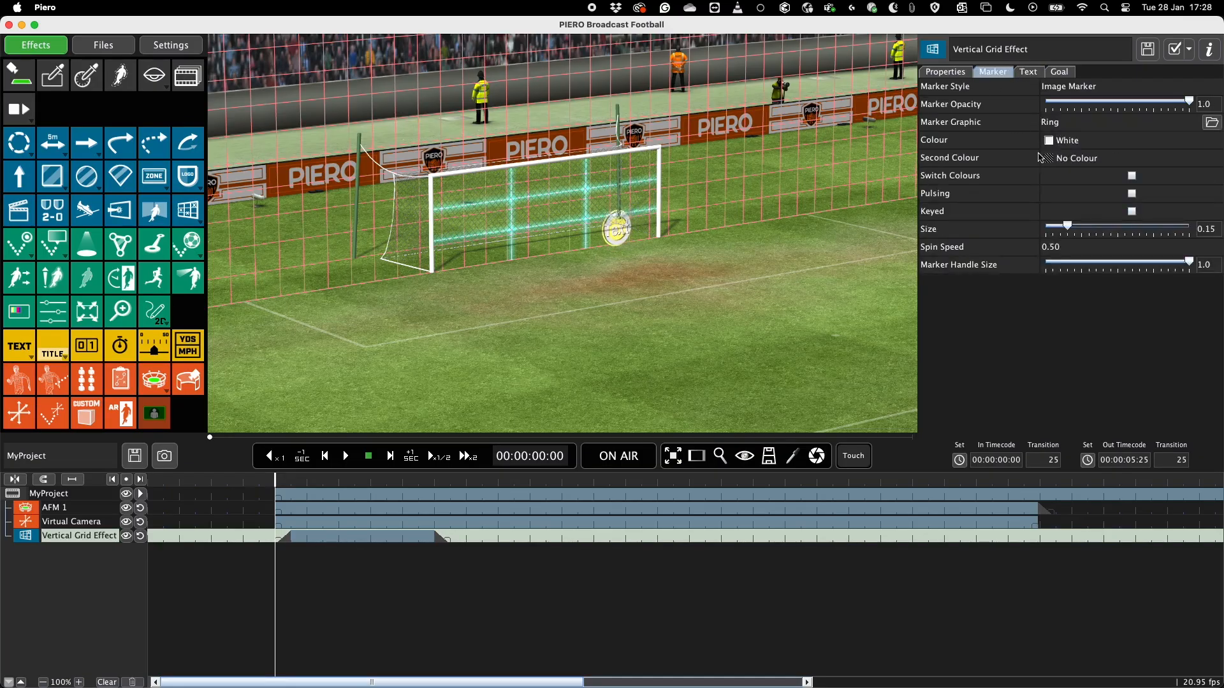
pyautogui.click(1052, 140)
pyautogui.click(1122, 430)
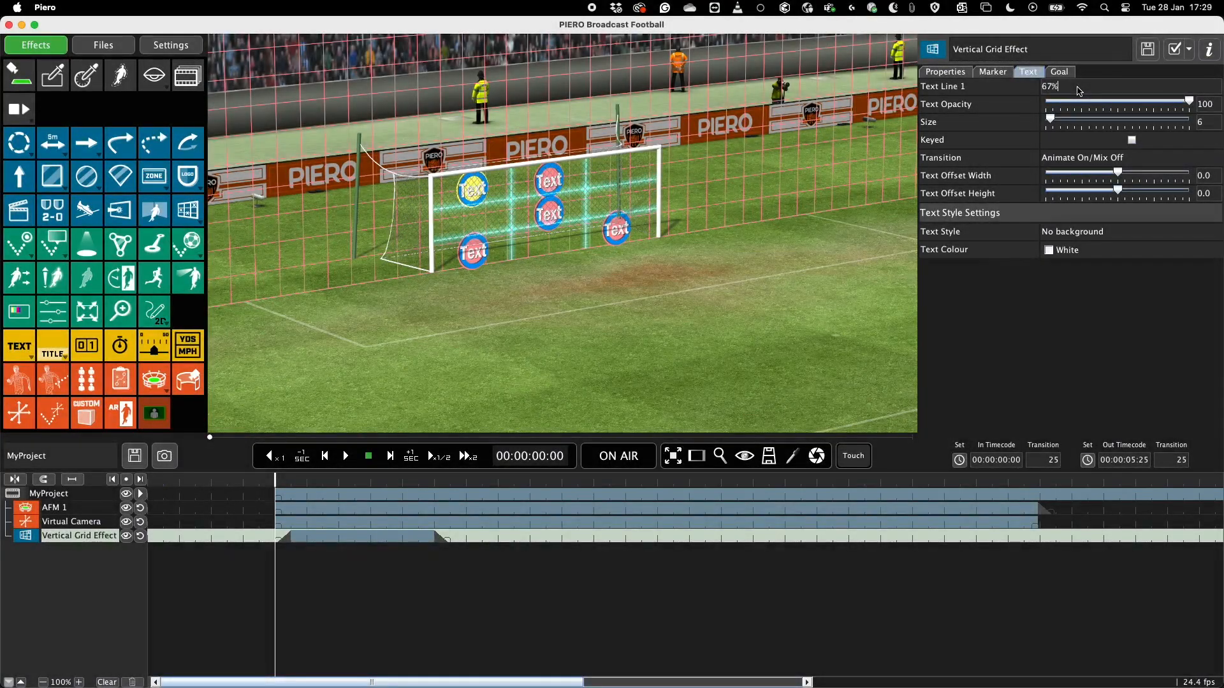
# Label the upper-left goal marker 67% and set the marker text colour to Yellow (light).
pyautogui.press('Return')
pyautogui.click(1005, 74)
pyautogui.click(1078, 140)
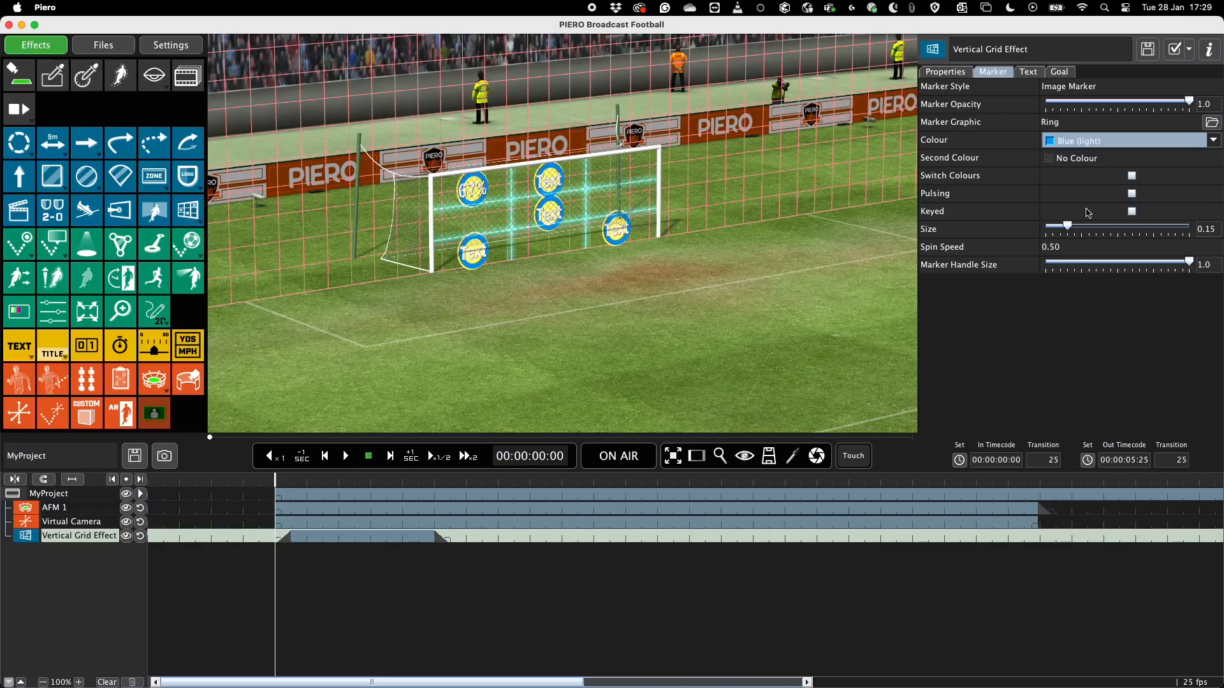
pyautogui.click(1028, 72)
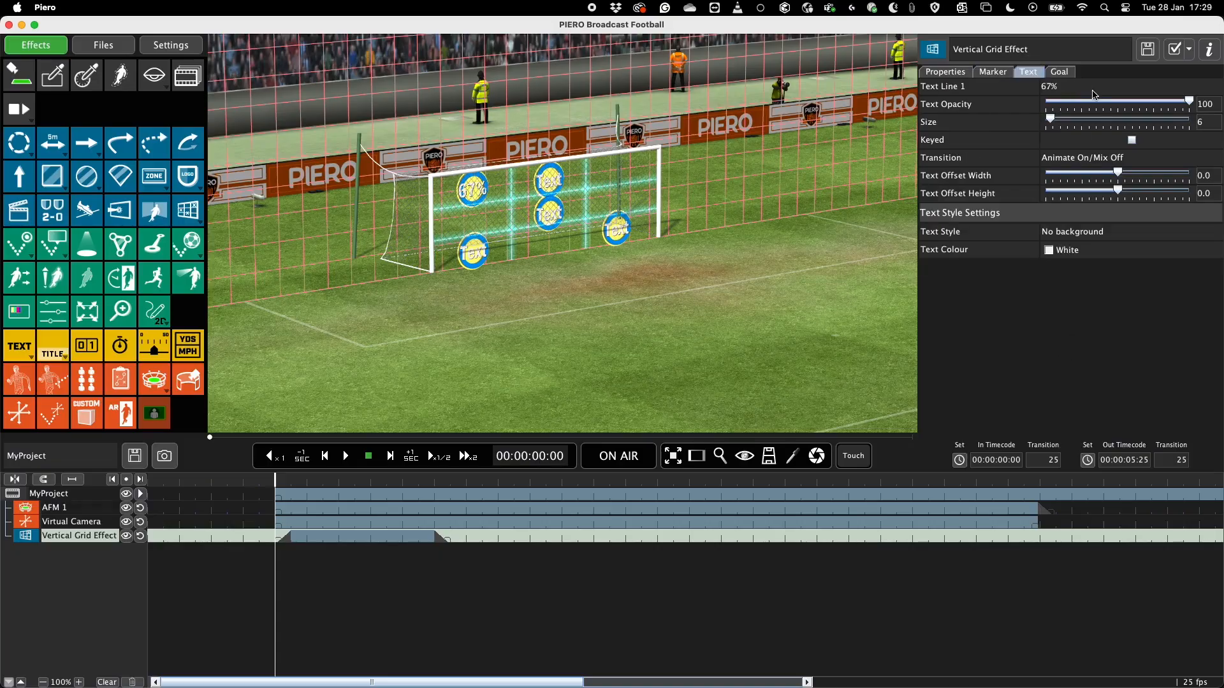
pyautogui.click(1089, 249)
pyautogui.click(1093, 600)
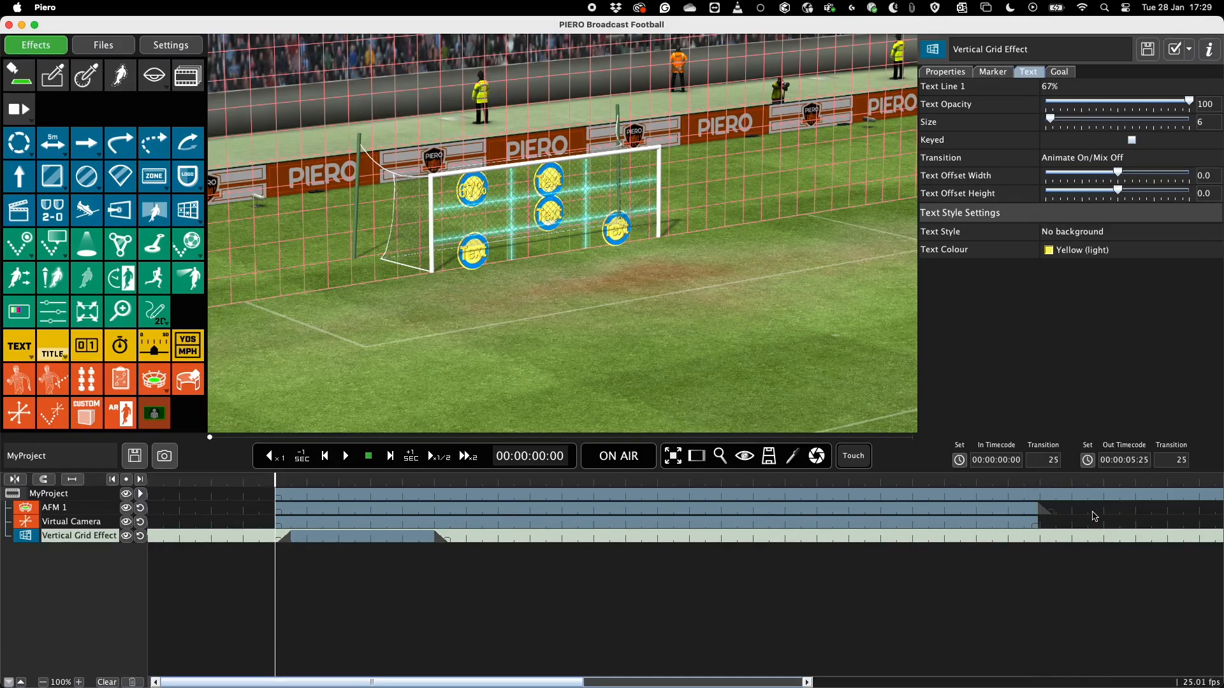
# Label the lower-left goal marker 78% and the upper-middle goal marker 89%.
pyautogui.click(1074, 88)
pyautogui.write('78')
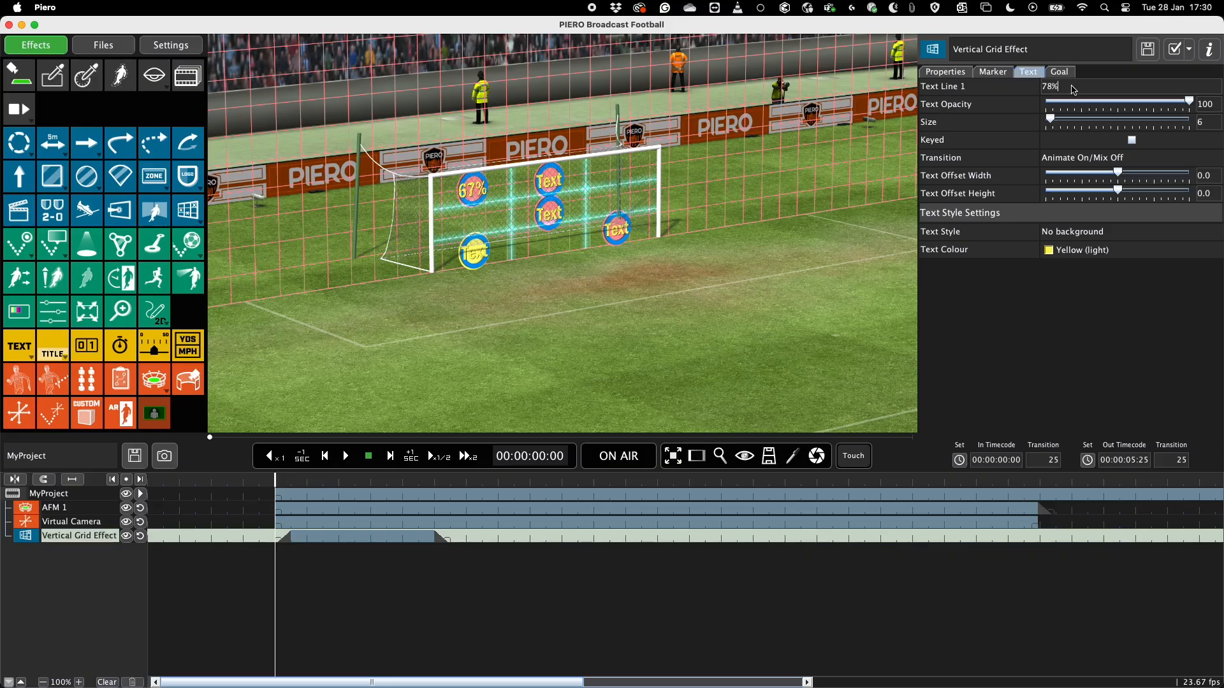
pyautogui.press('Return')
pyautogui.click(549, 181)
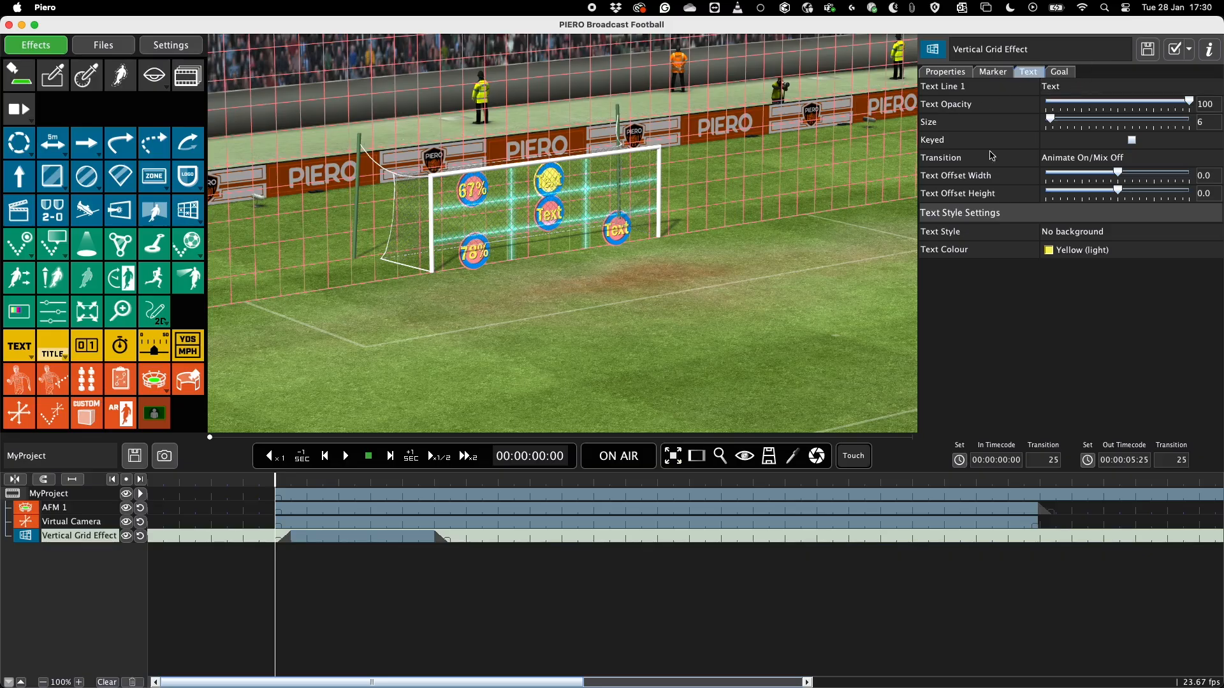
pyautogui.click(1116, 91)
pyautogui.write('89%')
pyautogui.press('Return')
# Label the lower-middle goal marker 56% and the rightmost goal marker £9.
pyautogui.click(547, 213)
pyautogui.click(1077, 91)
pyautogui.write('56%')
pyautogui.press('Return')
pyautogui.click(616, 232)
pyautogui.click(1084, 86)
pyautogui.write('68%')
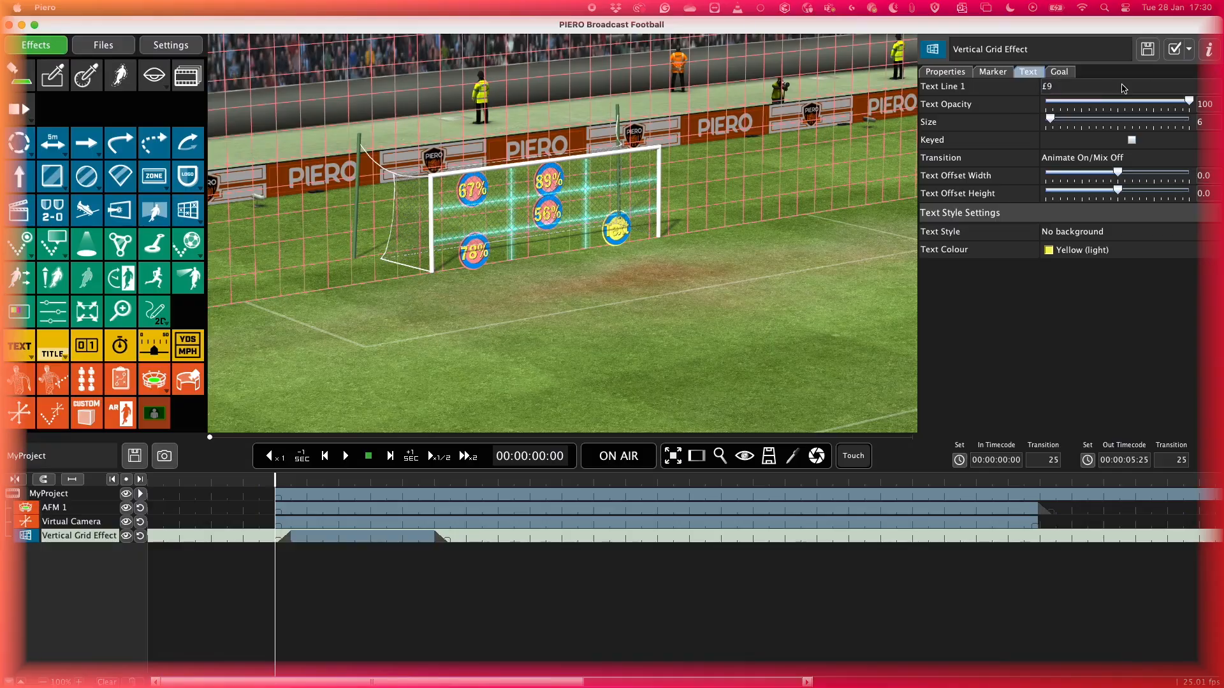
pyautogui.press('Return')
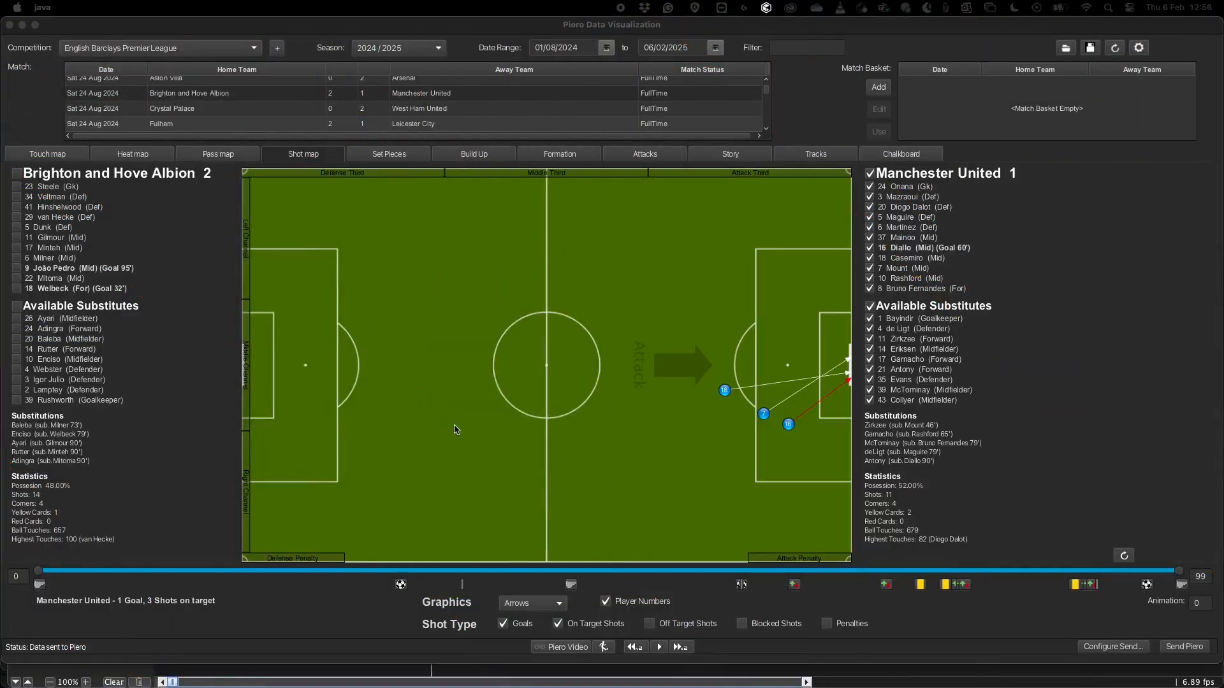
# In Piero Data Visualization, send the Manchester United shot map to Piero as Goal Markers, and select the Virtual Camera in the sent project.
pyautogui.click(549, 598)
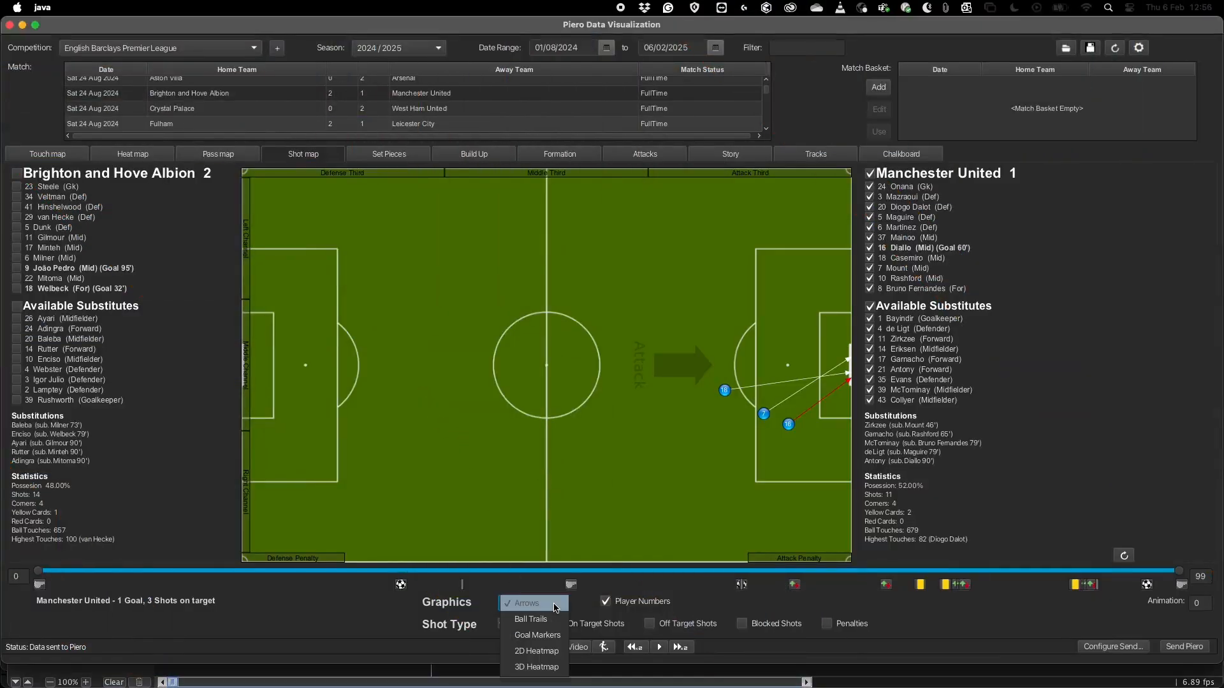
pyautogui.click(552, 635)
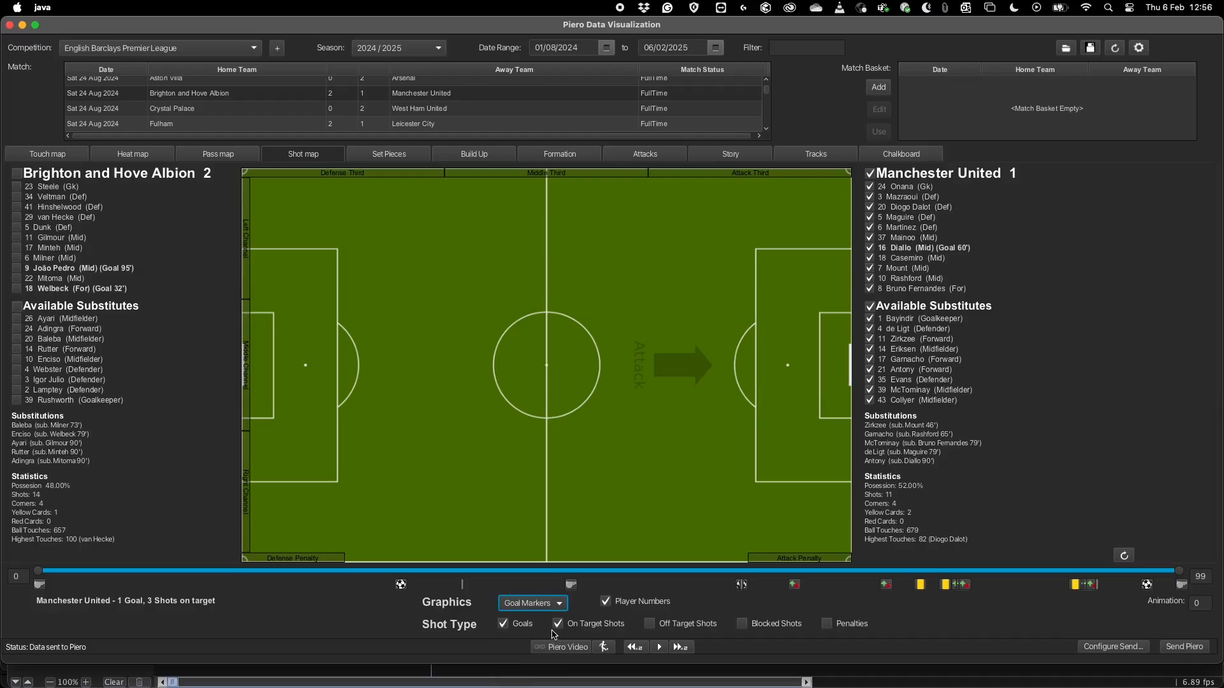
pyautogui.click(1188, 647)
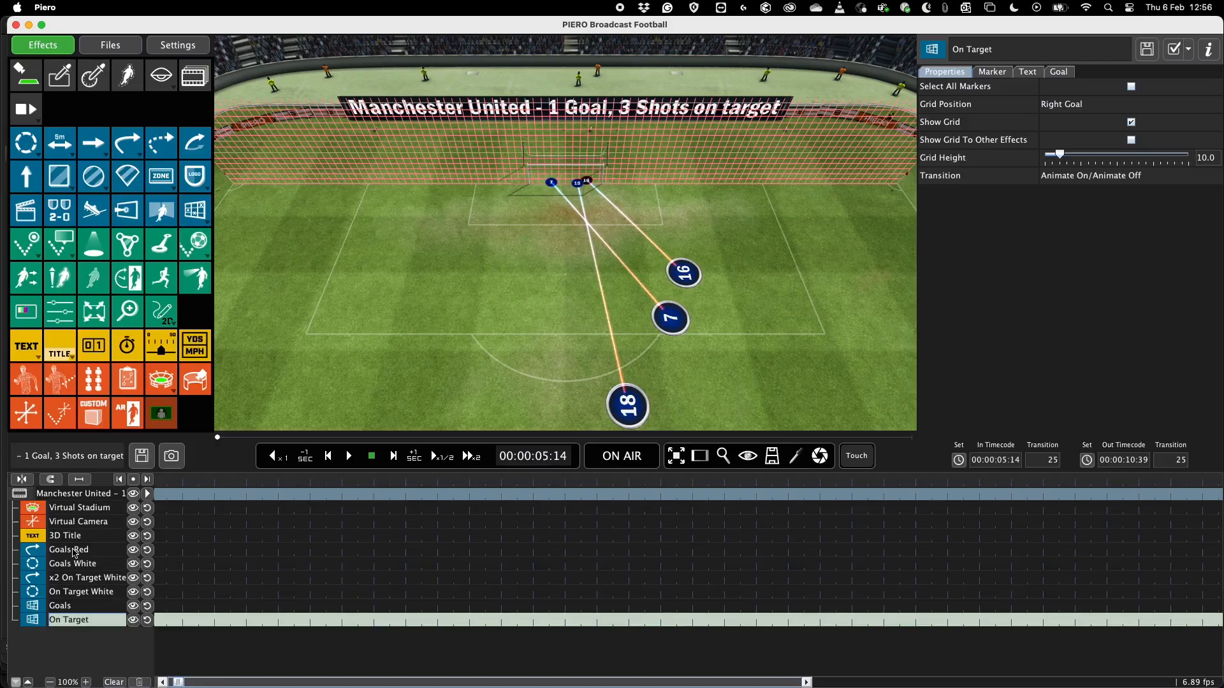
pyautogui.click(72, 527)
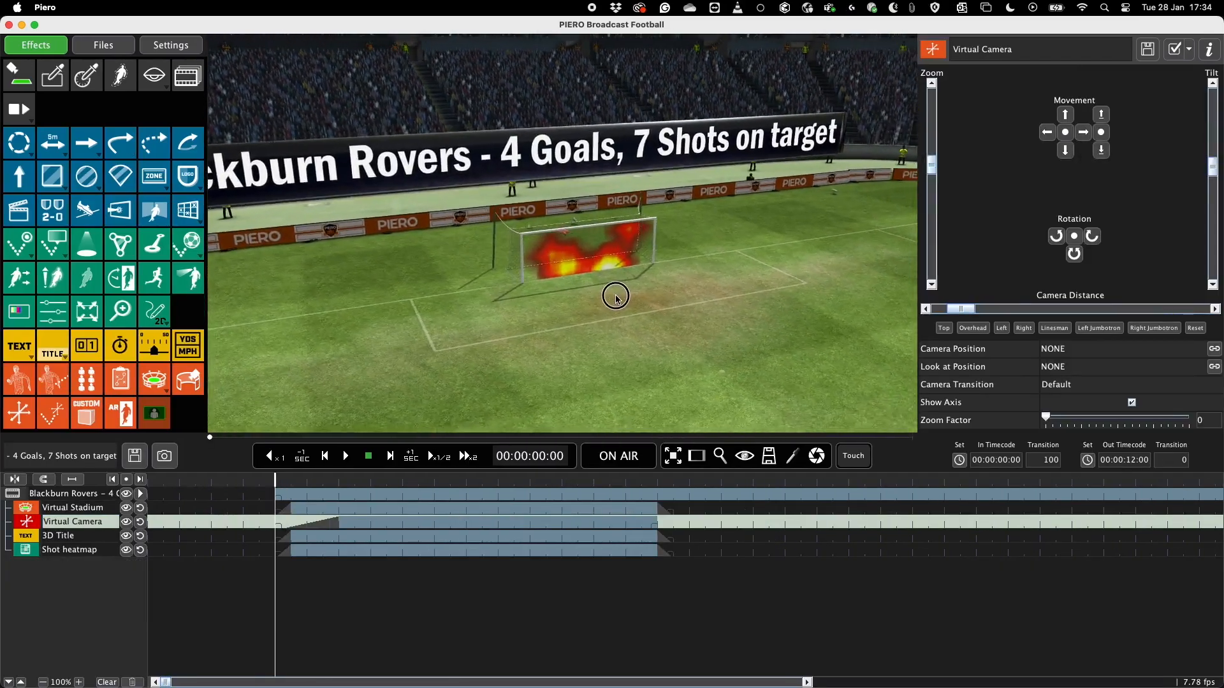